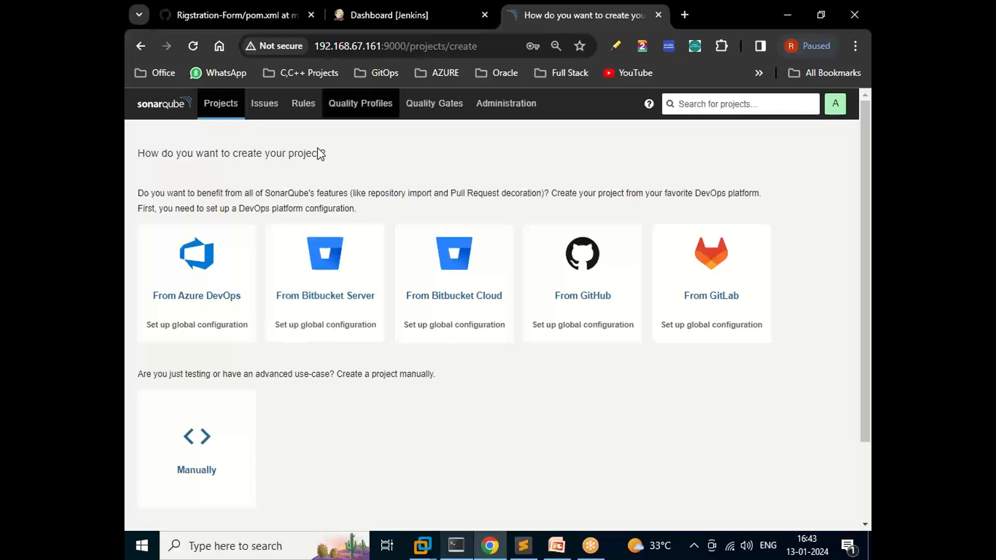
# Switch to Jenkins and open the list of available plugins in its management settings
pyautogui.click(383, 18)
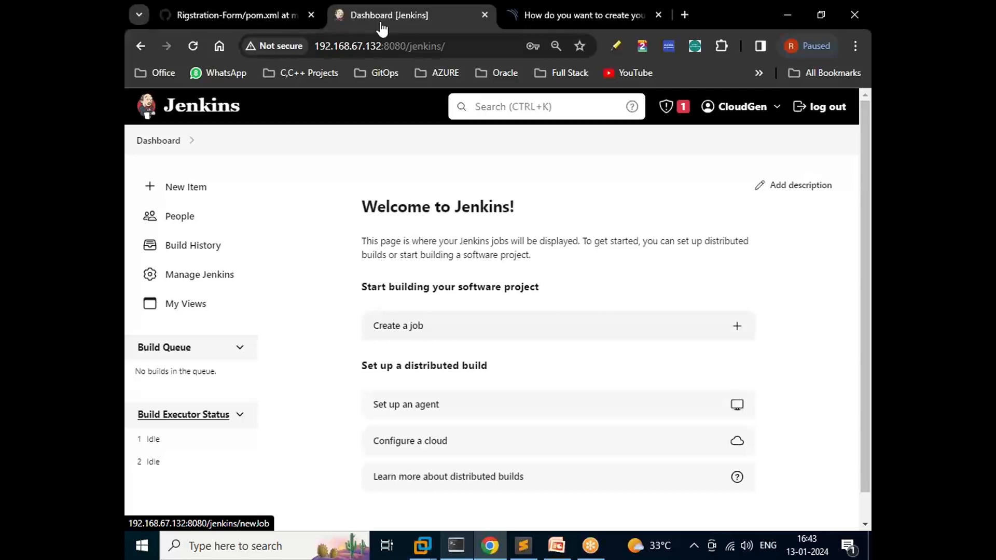
pyautogui.click(217, 281)
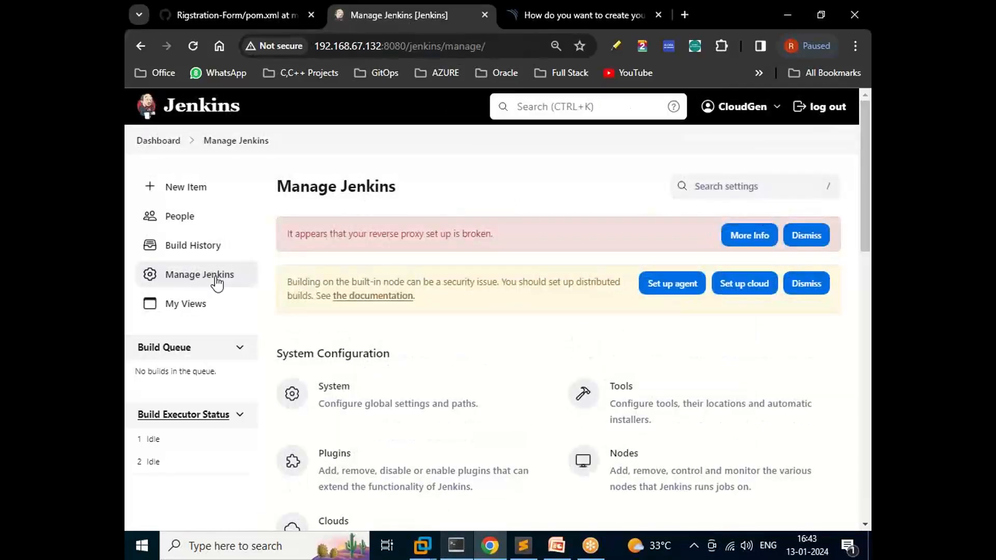
pyautogui.scroll(-1, 457, 407)
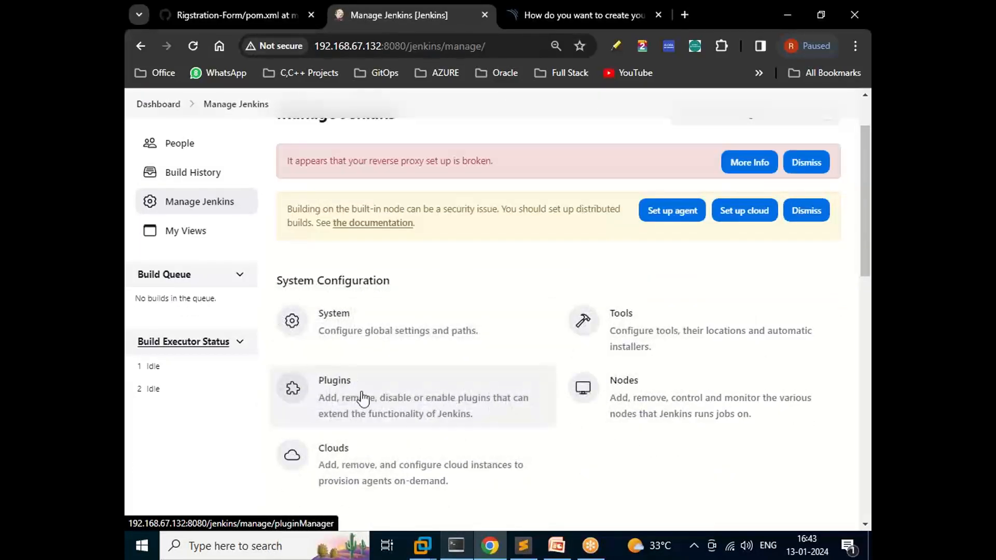
pyautogui.click(334, 397)
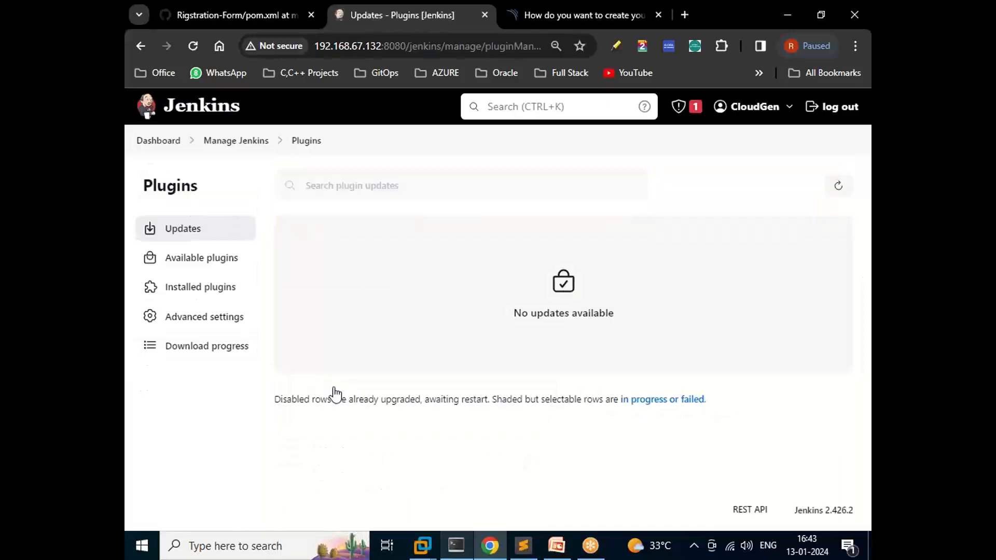
pyautogui.click(188, 267)
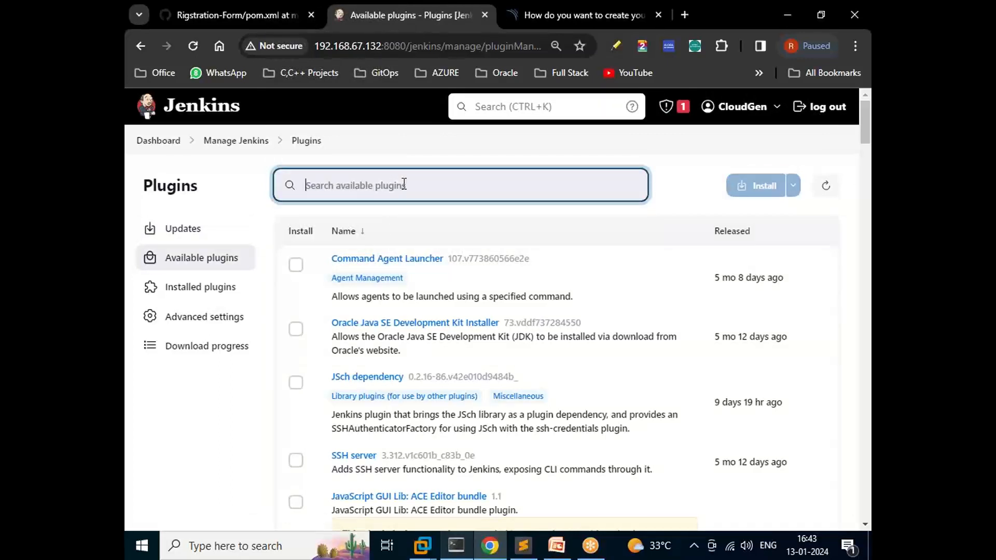
# Search the available plugins for "Sonar" and install the SonarQube Scanner plugin
pyautogui.write('Sonar')
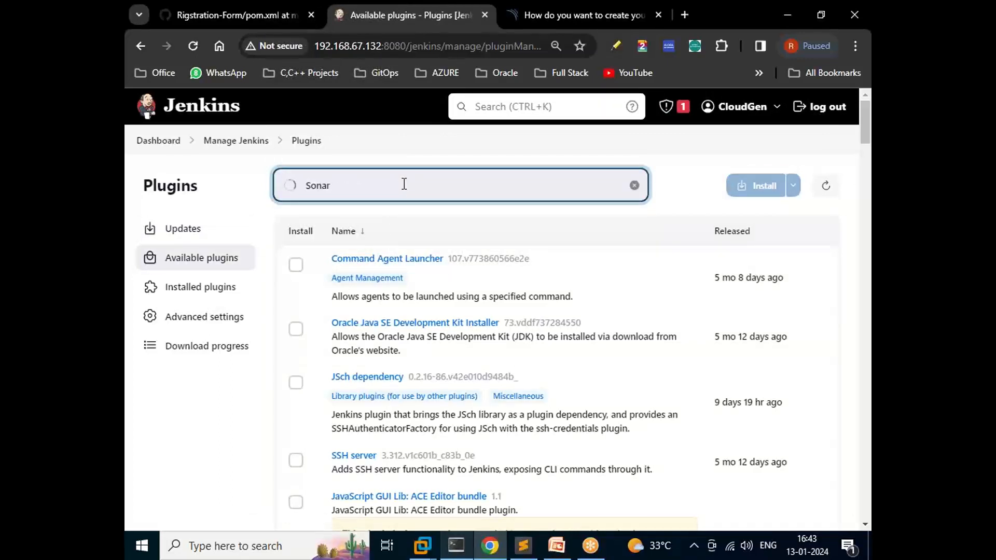
pyautogui.click(295, 265)
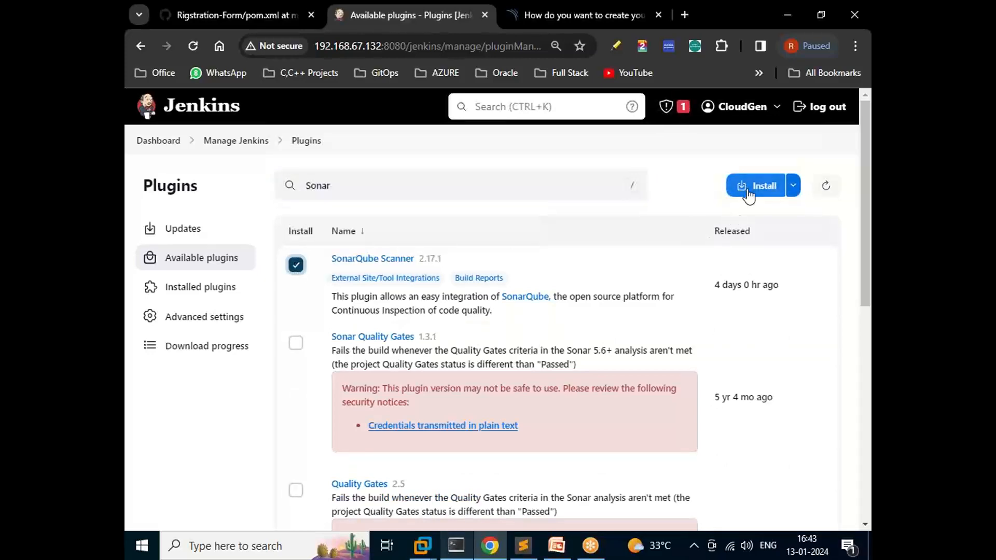
pyautogui.click(747, 192)
pyautogui.scroll(-9, 661, 316)
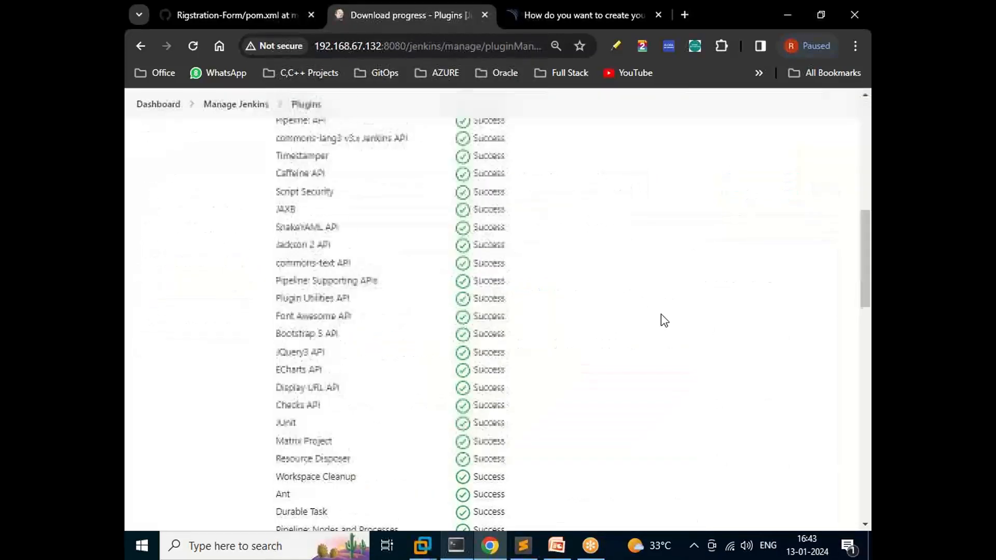
pyautogui.scroll(-12, 661, 317)
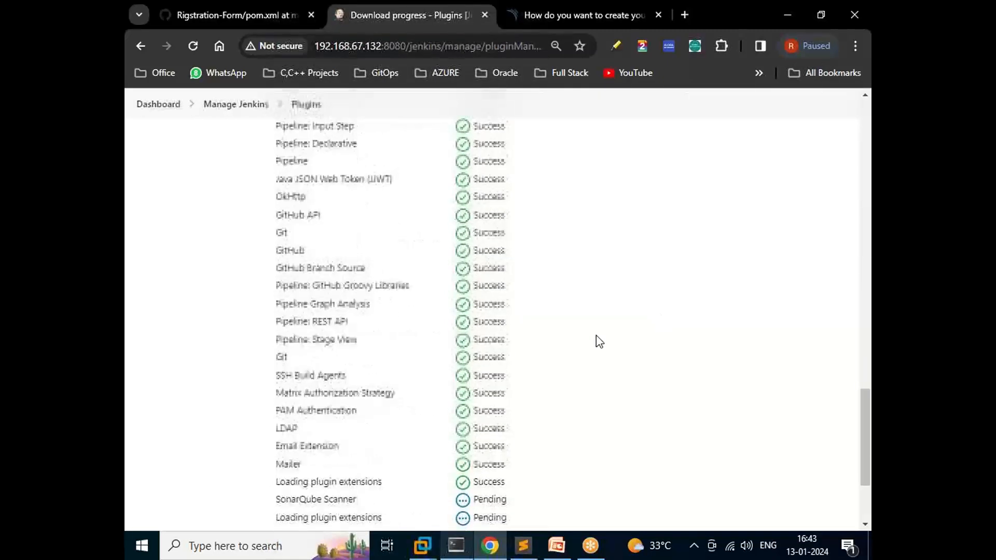
pyautogui.scroll(-3, 600, 342)
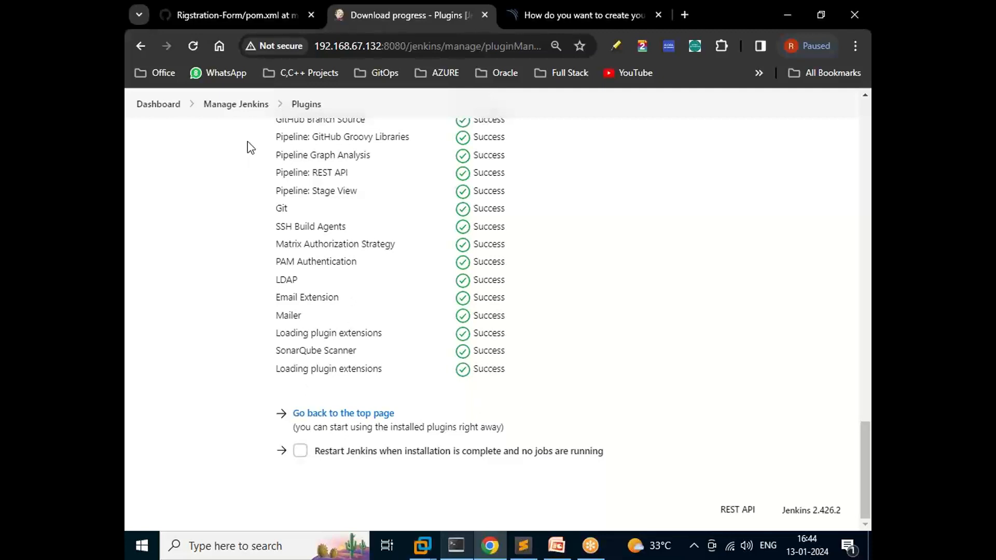
# Start a new credential in the System store's Global credentials (unrestricted) domain from the Jenkins management page
pyautogui.click(238, 110)
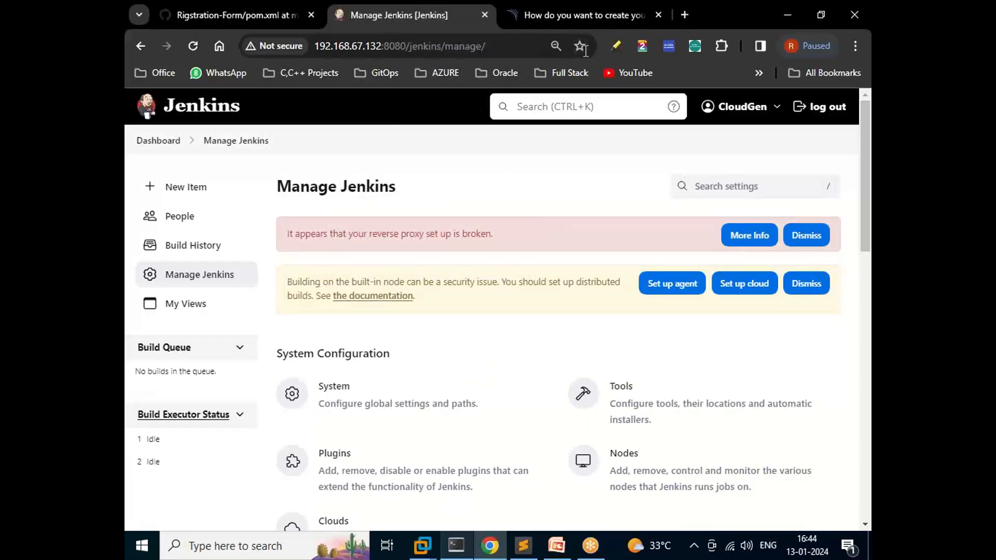
pyautogui.scroll(-1, 591, 287)
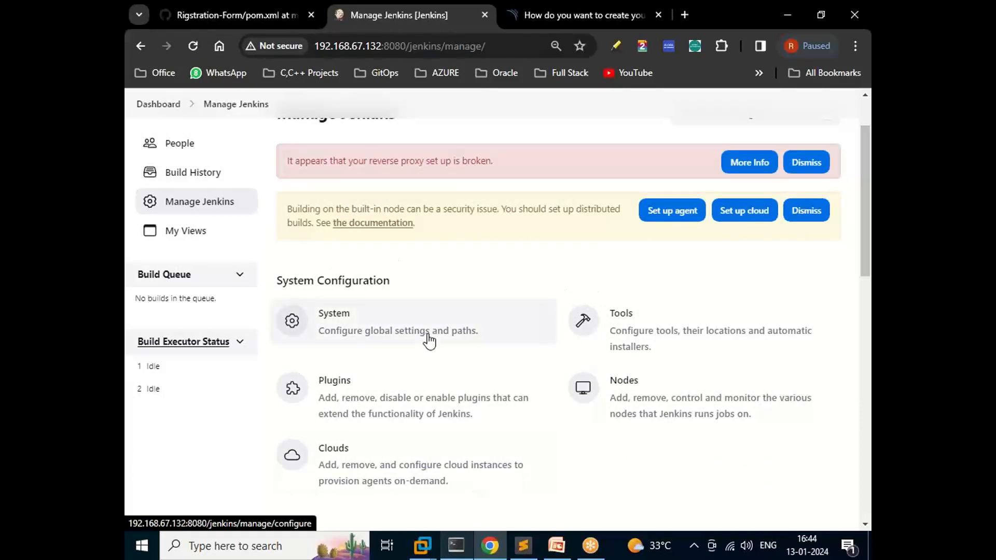
pyautogui.scroll(-1, 429, 340)
pyautogui.scroll(-3, 428, 340)
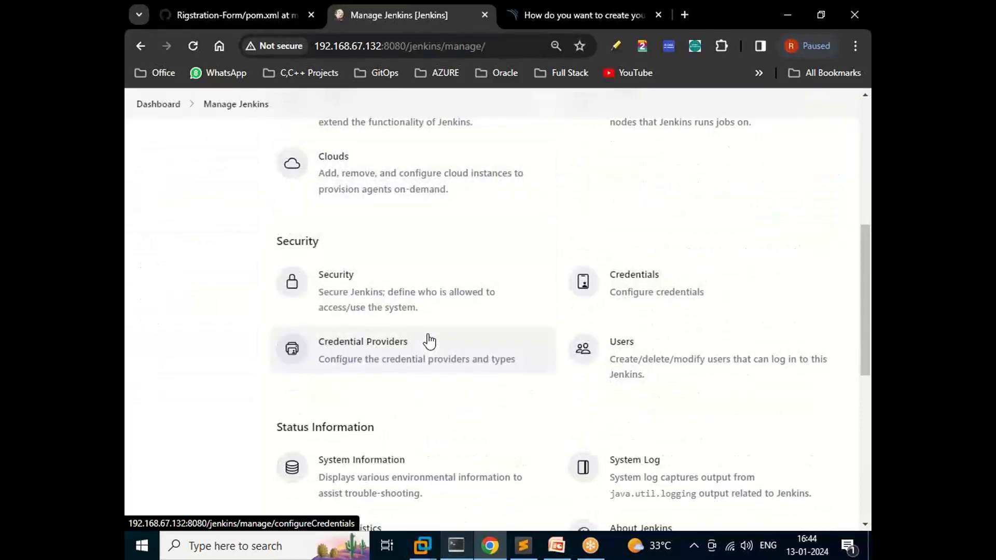
pyautogui.click(622, 276)
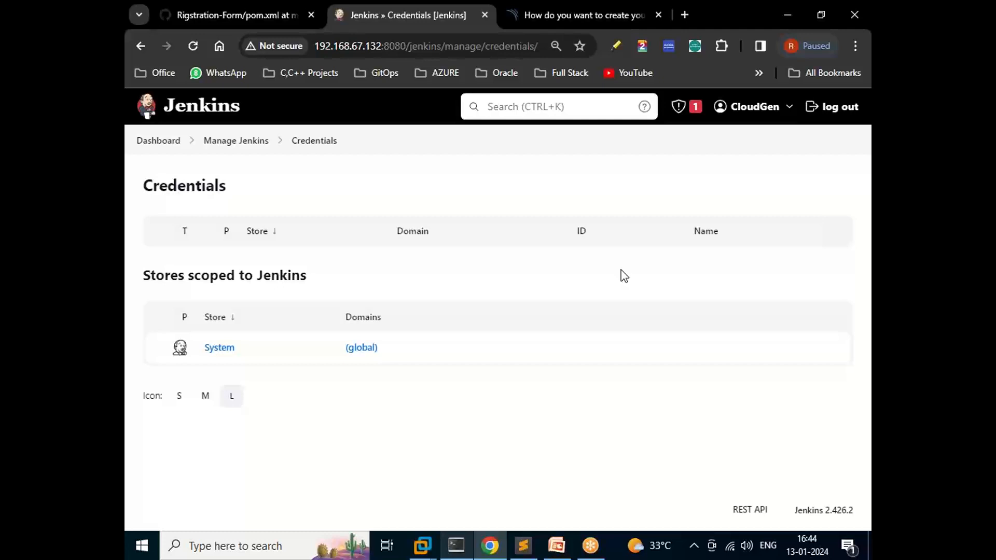
pyautogui.click(224, 349)
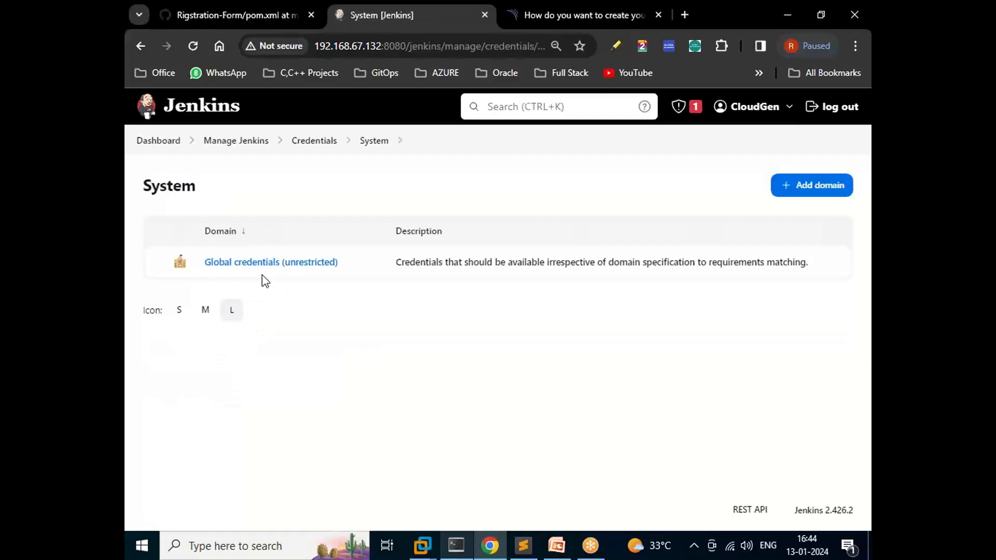
pyautogui.click(238, 264)
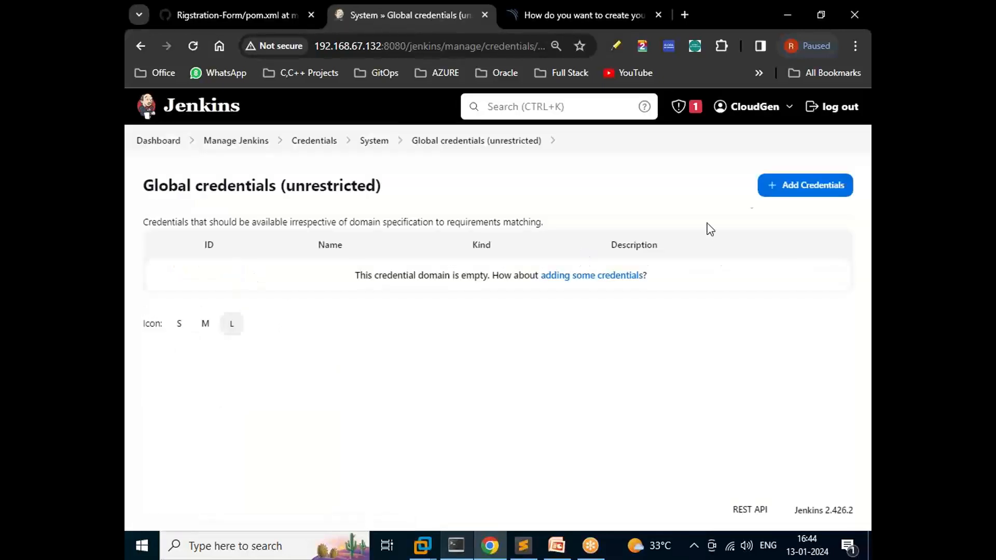
pyautogui.click(770, 193)
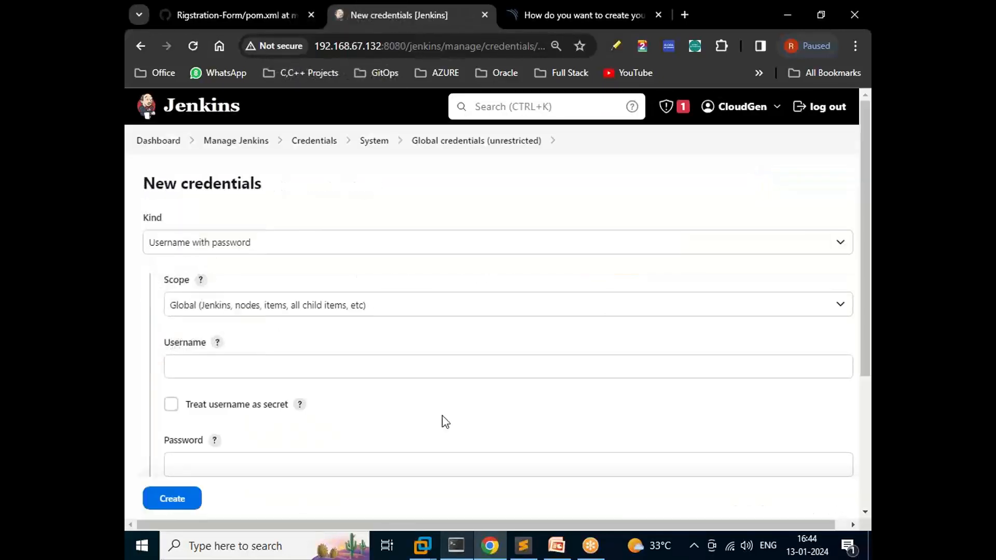
# Set the new credential's kind to Secret text and activate its Secret field
pyautogui.click(237, 246)
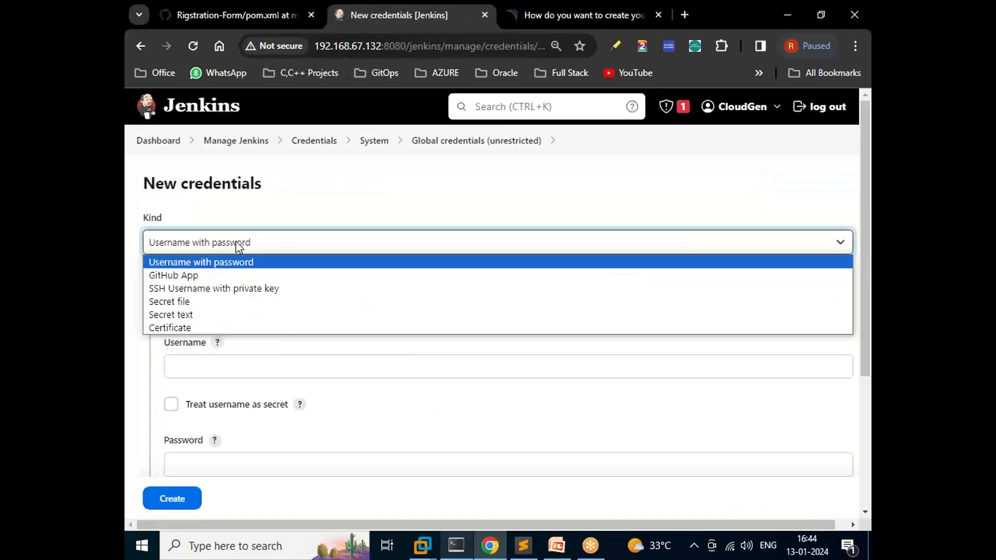
pyautogui.click(214, 318)
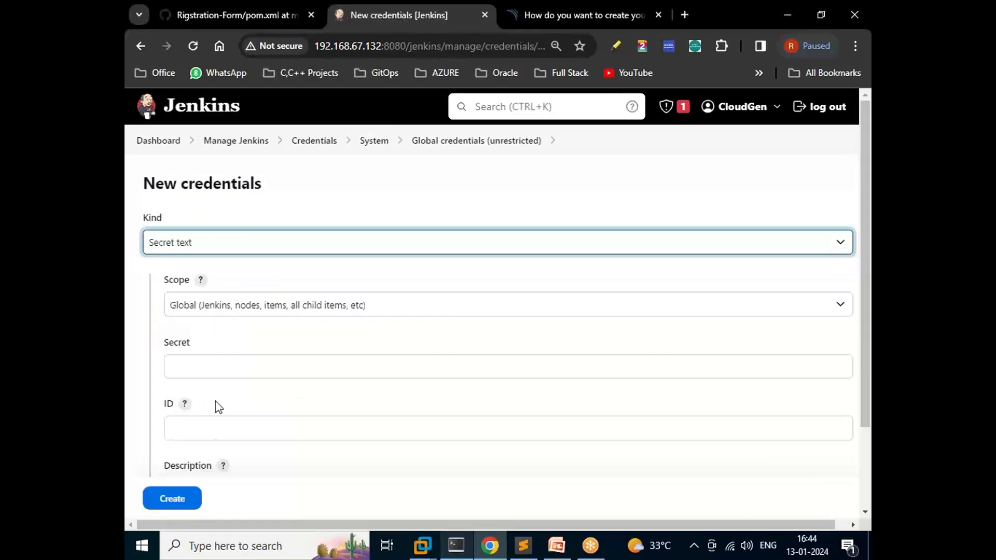
pyautogui.click(325, 370)
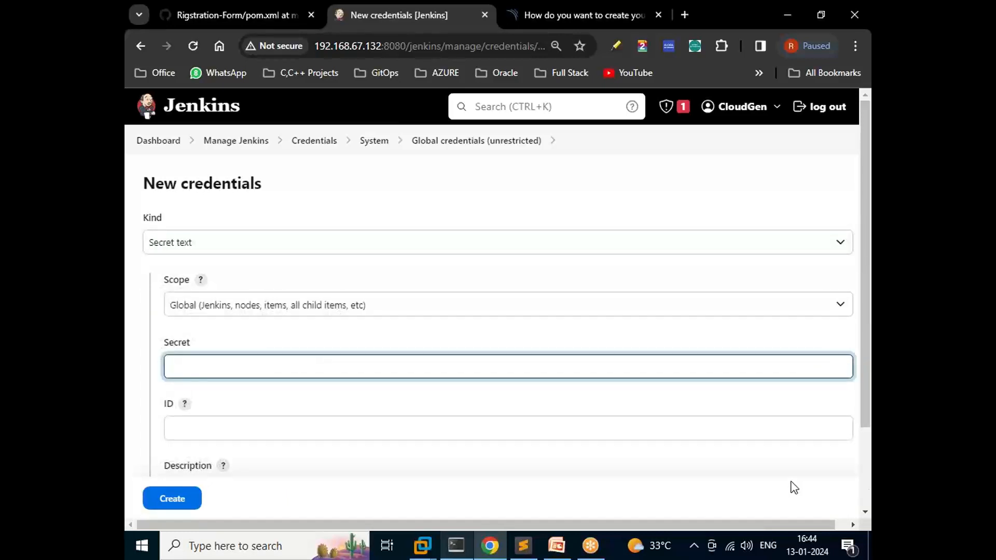
# Switch to SonarQube and open the security settings of the administrator account
pyautogui.click(586, 15)
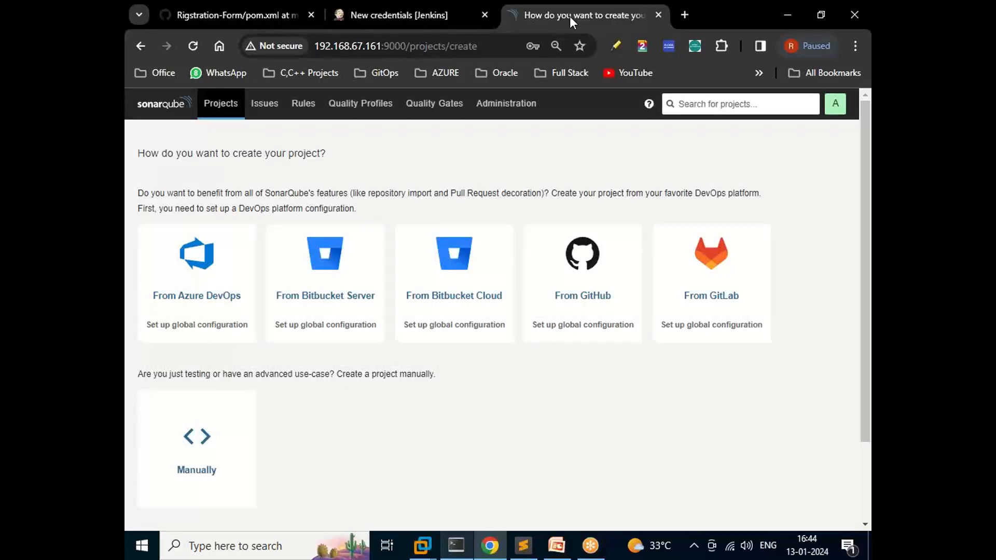
pyautogui.click(839, 108)
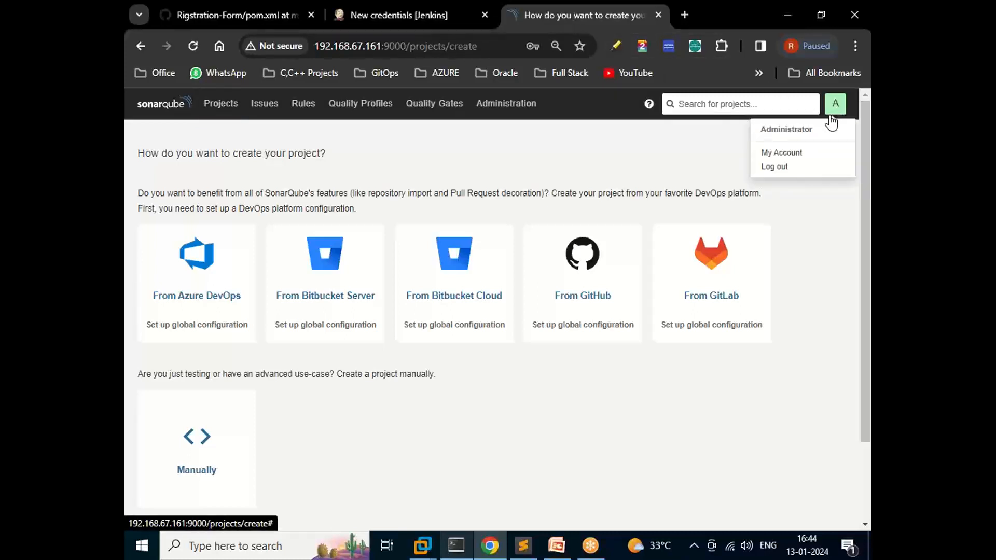
pyautogui.click(783, 156)
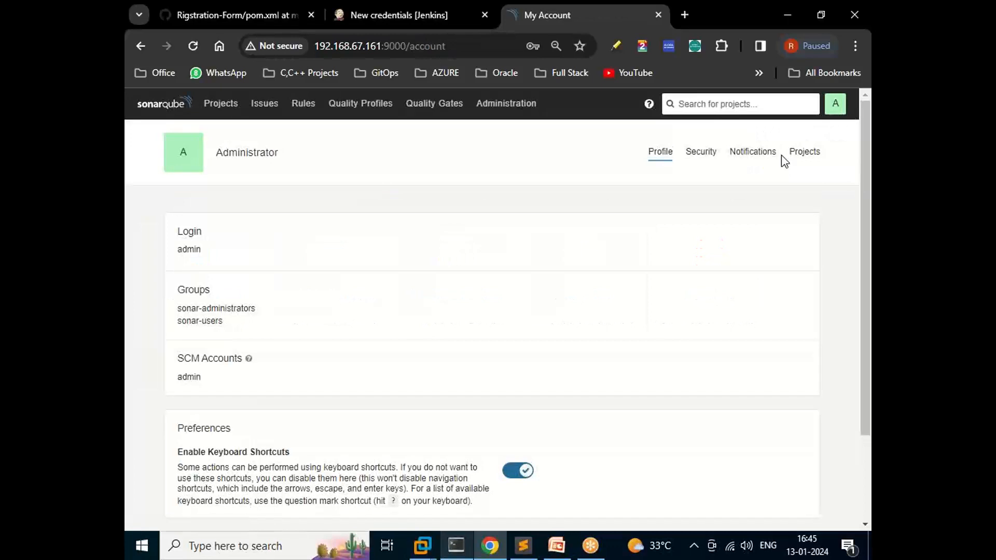
pyautogui.click(704, 157)
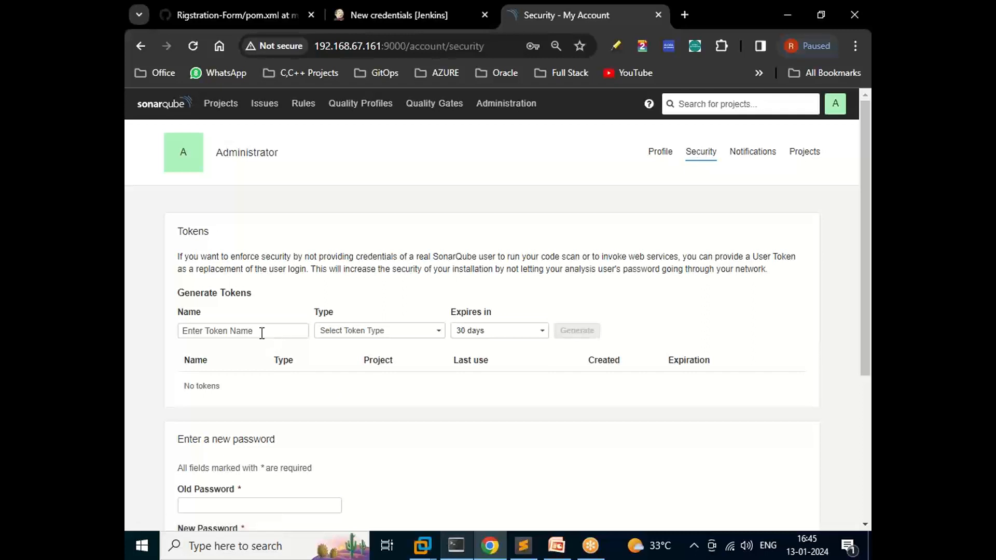
# Generate a Global Analysis Token named DevOps-Project-2 with no expiration
pyautogui.scroll(-2, 262, 333)
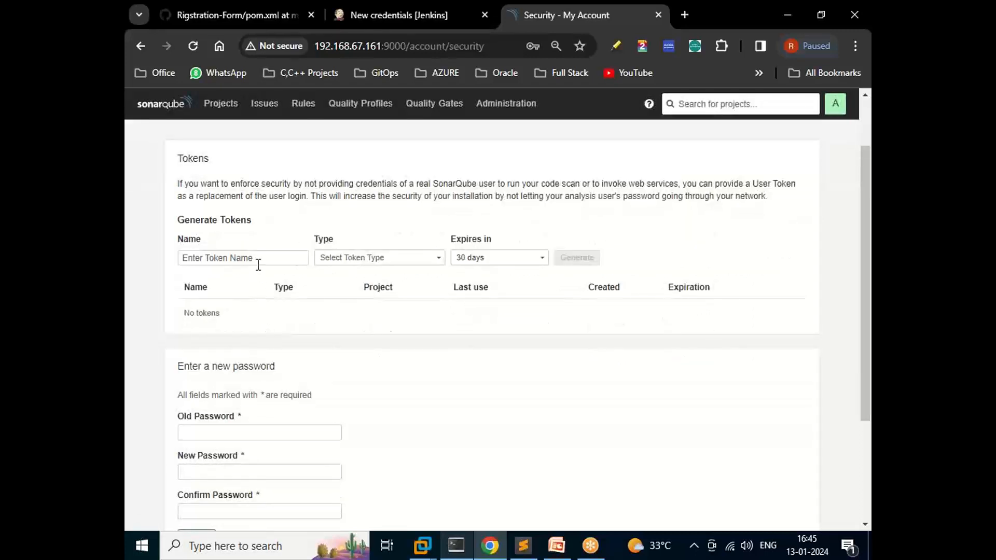
pyautogui.click(260, 258)
pyautogui.write('DevO')
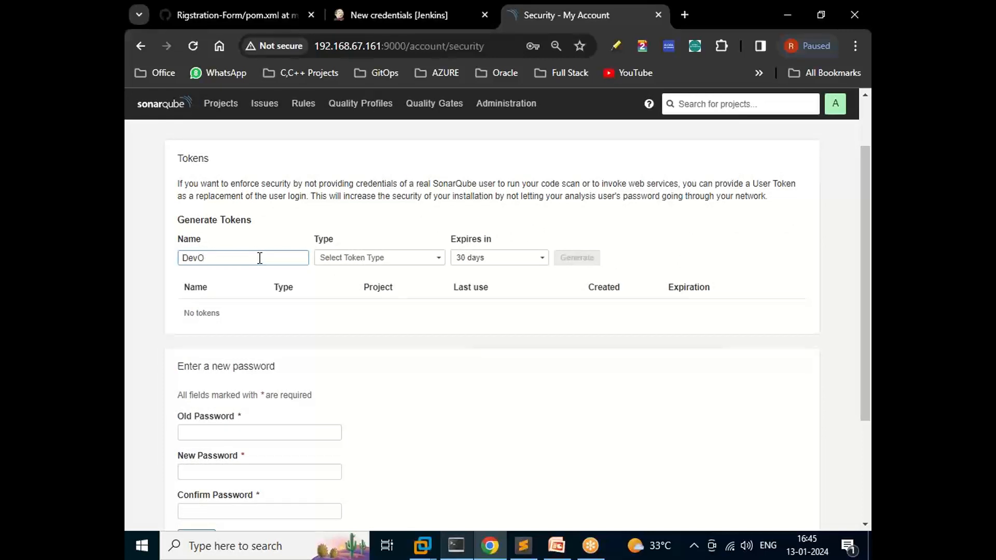
pyautogui.write('Ops-Project-2')
pyautogui.click(332, 259)
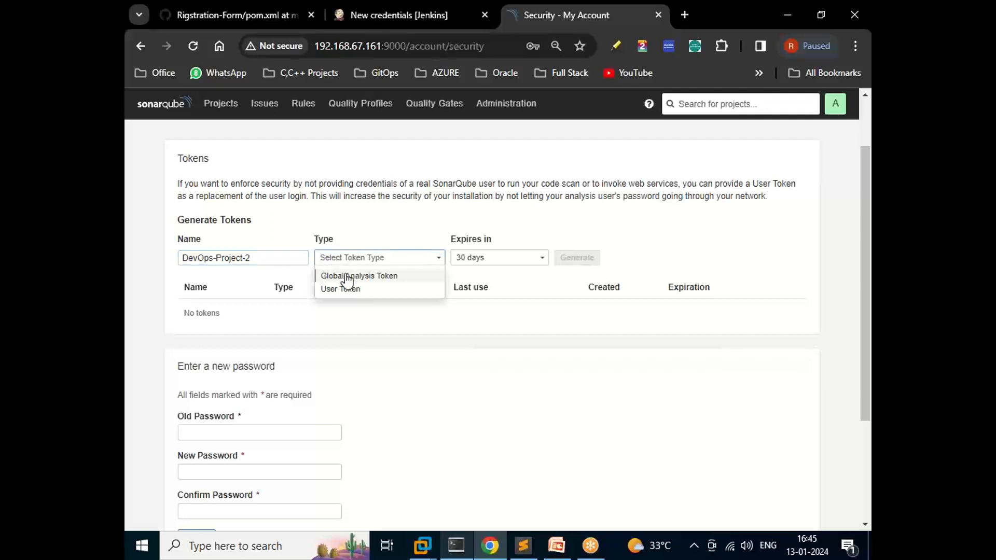
pyautogui.click(351, 280)
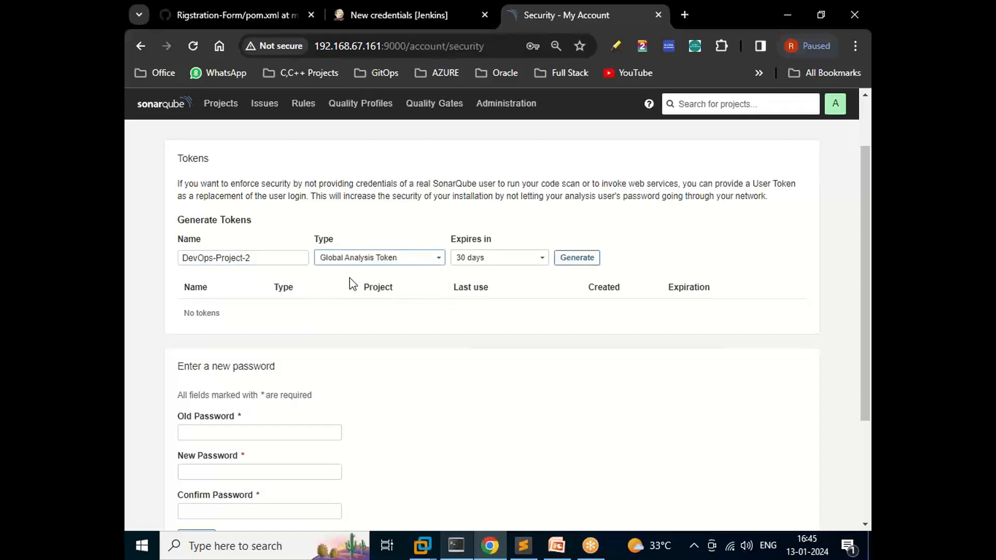
pyautogui.click(493, 267)
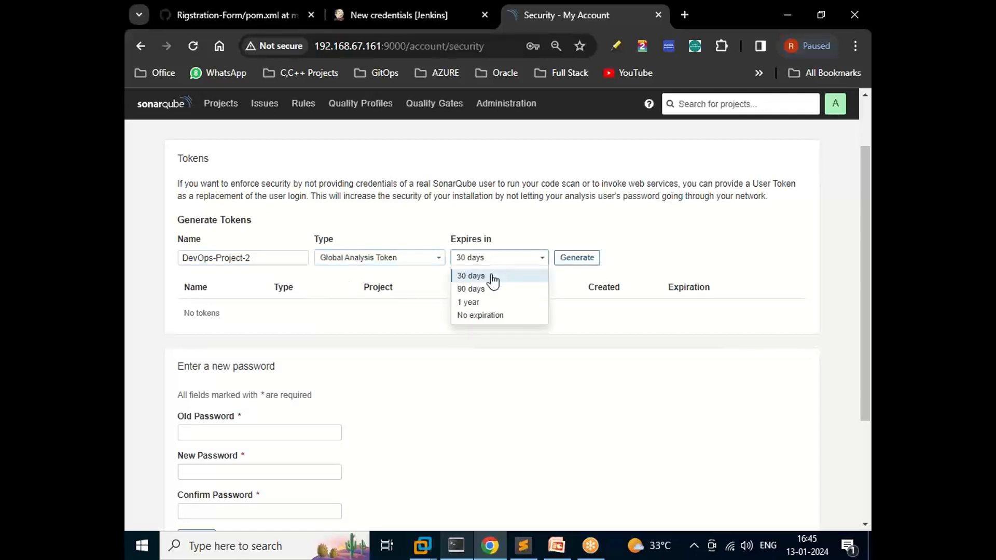
pyautogui.click(489, 316)
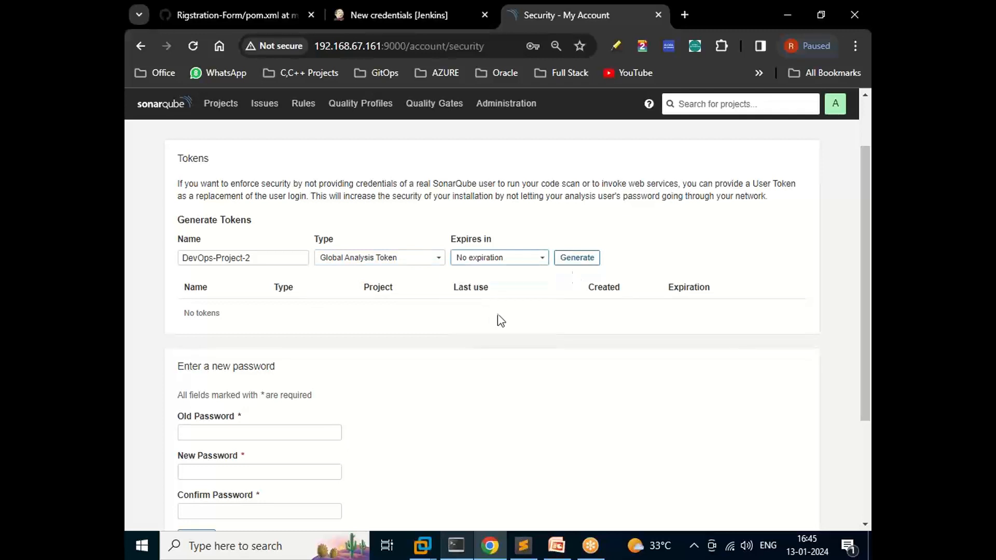
pyautogui.click(587, 264)
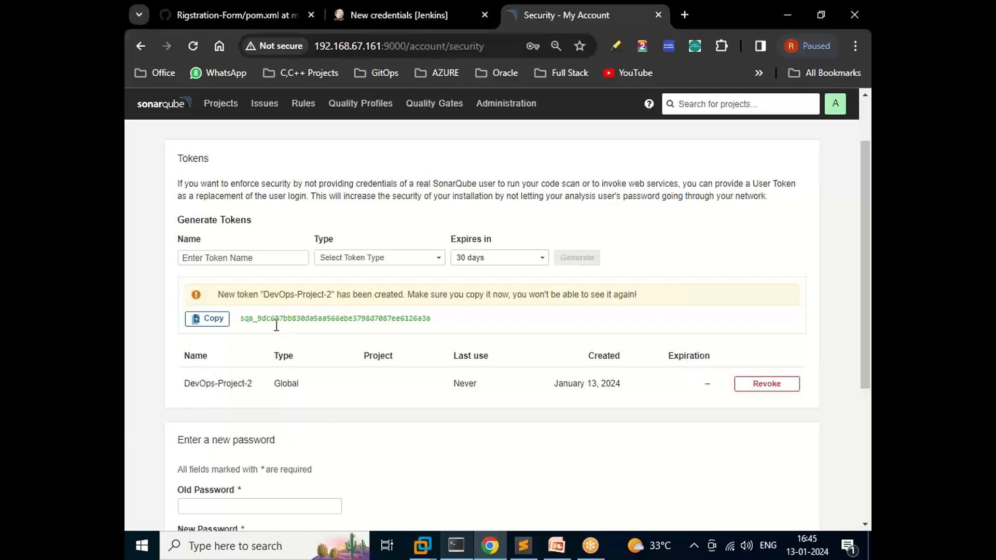
# Copy the generated SonarQube token and paste it into the Secret field of the new Jenkins credential
pyautogui.click(218, 322)
pyautogui.click(221, 327)
pyautogui.click(390, 21)
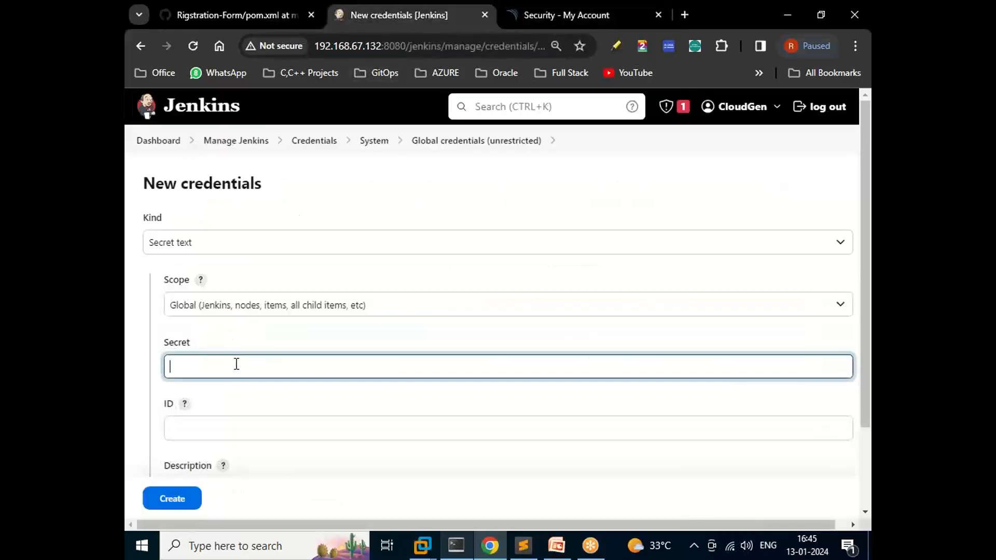
pyautogui.hotkey('ctrl', 'v')
# Reuse the SonarQube token name DevOps-Project-2 as the new credential's ID and description, and create the credential
pyautogui.click(241, 427)
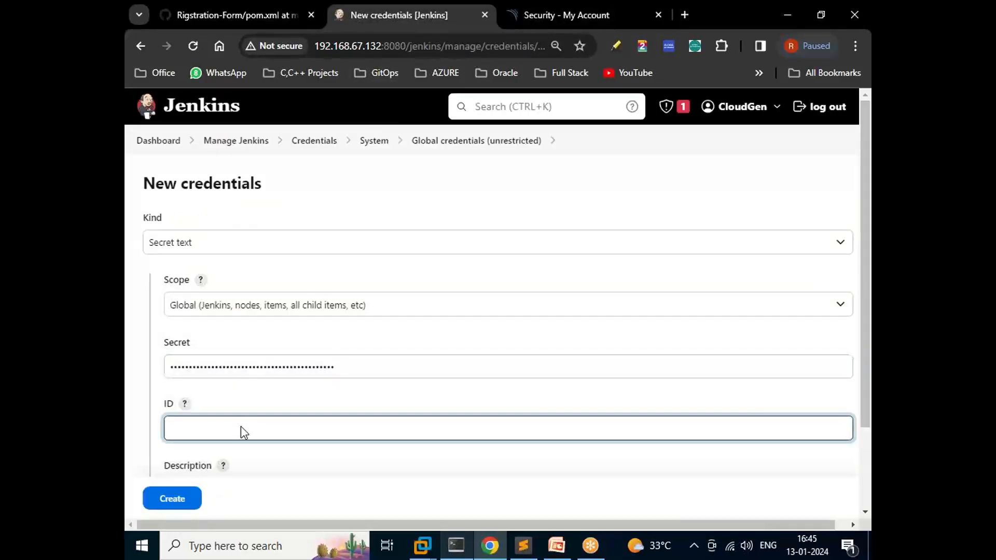
pyautogui.click(549, 14)
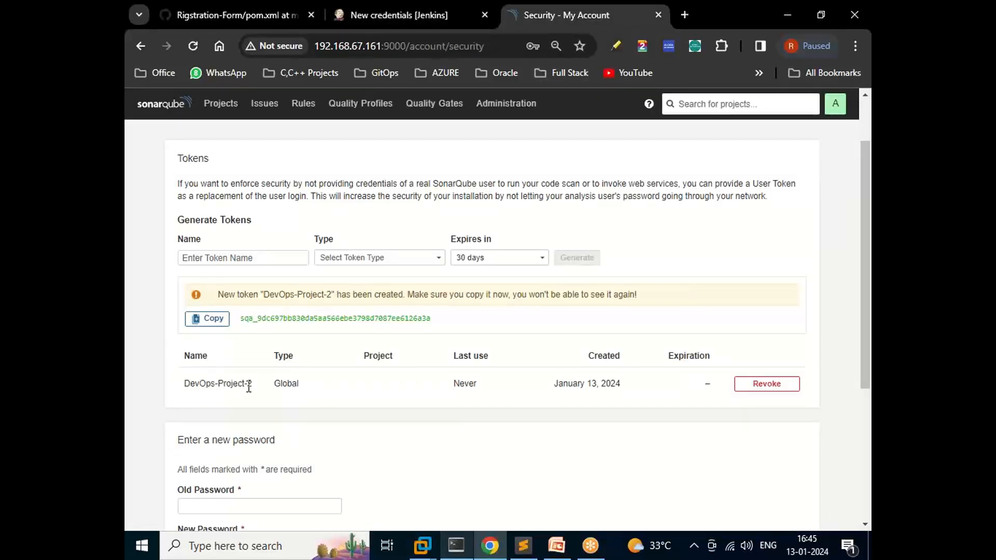
pyautogui.moveTo(252, 385); pyautogui.dragTo(183, 397)
pyautogui.click(415, 15)
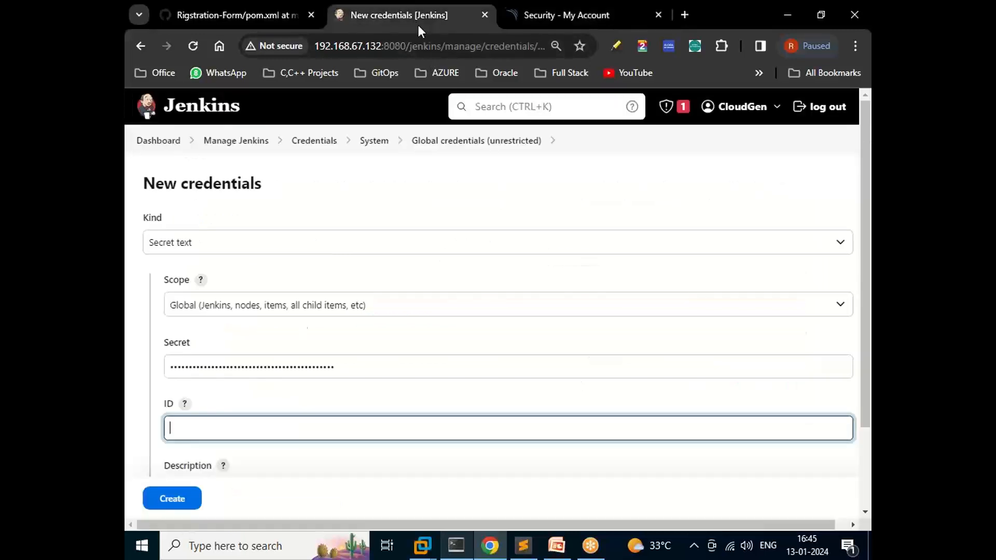
pyautogui.hotkey('ctrl', 'v')
pyautogui.scroll(-2, 257, 425)
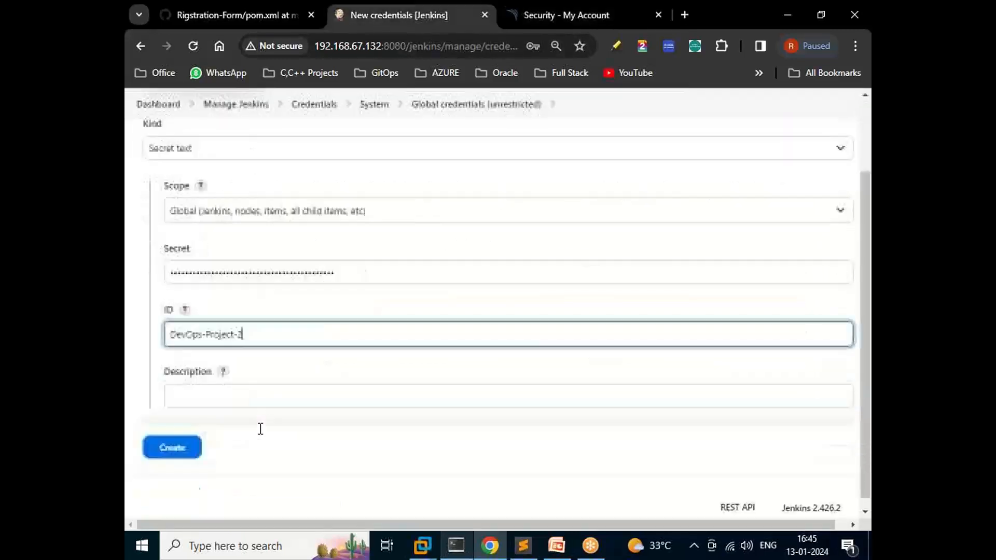
pyautogui.click(247, 383)
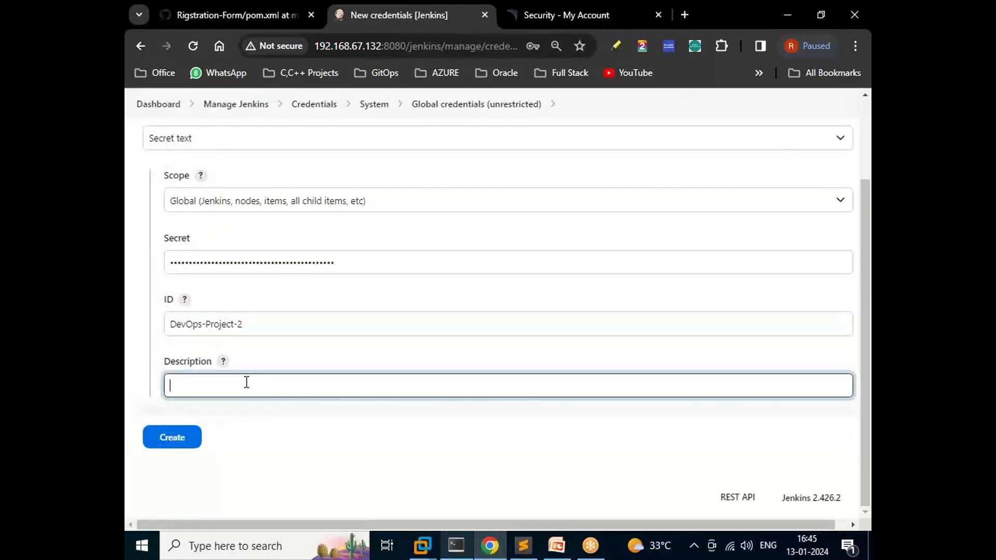
pyautogui.hotkey('ctrl', 'v')
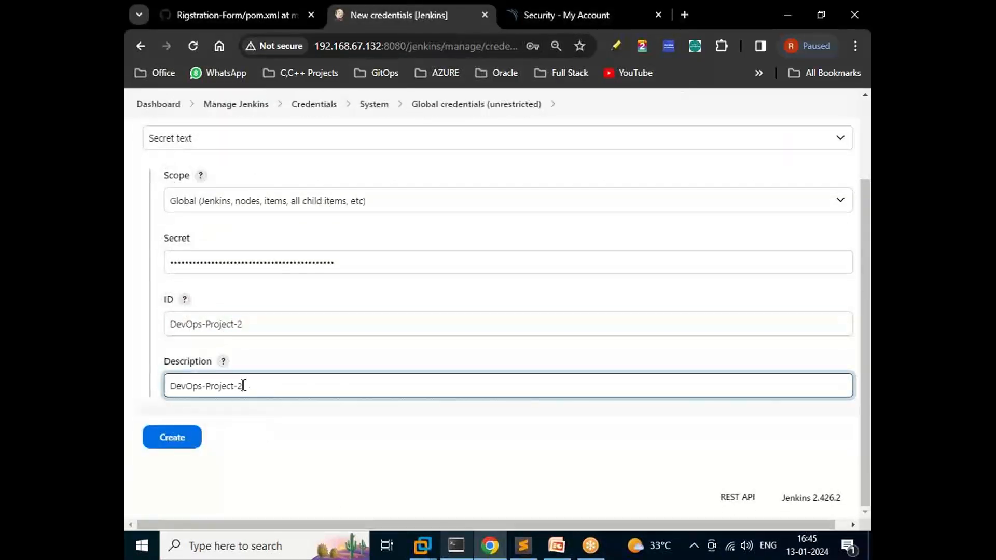
pyautogui.click(176, 438)
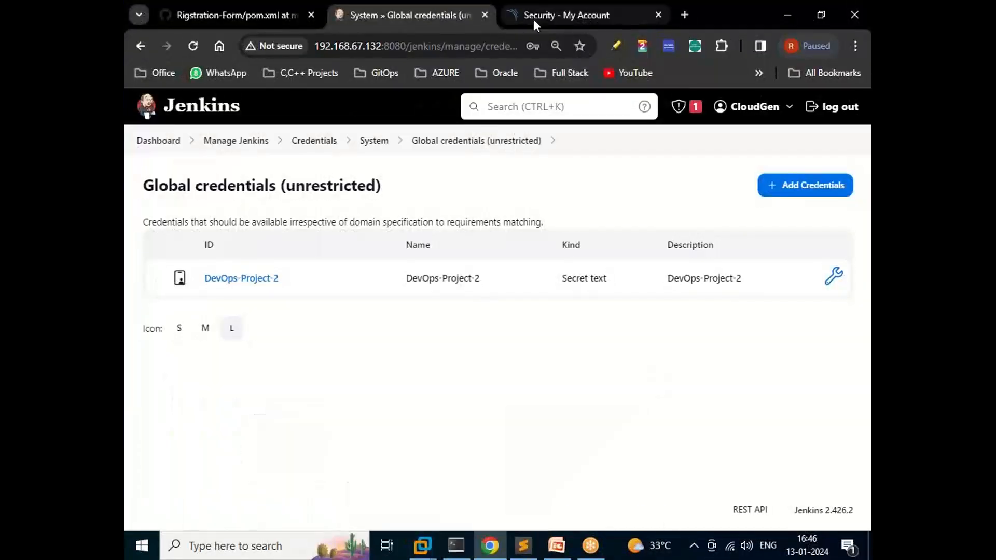
# Open the Jenkins system configuration and enable environment variables for SonarQube servers
pyautogui.moveTo(534, 20)
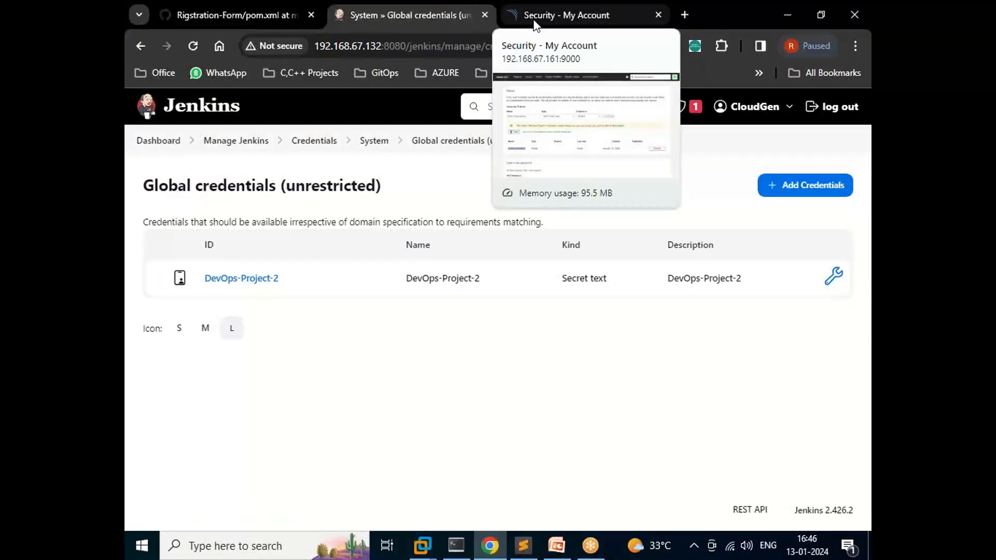
pyautogui.click(222, 147)
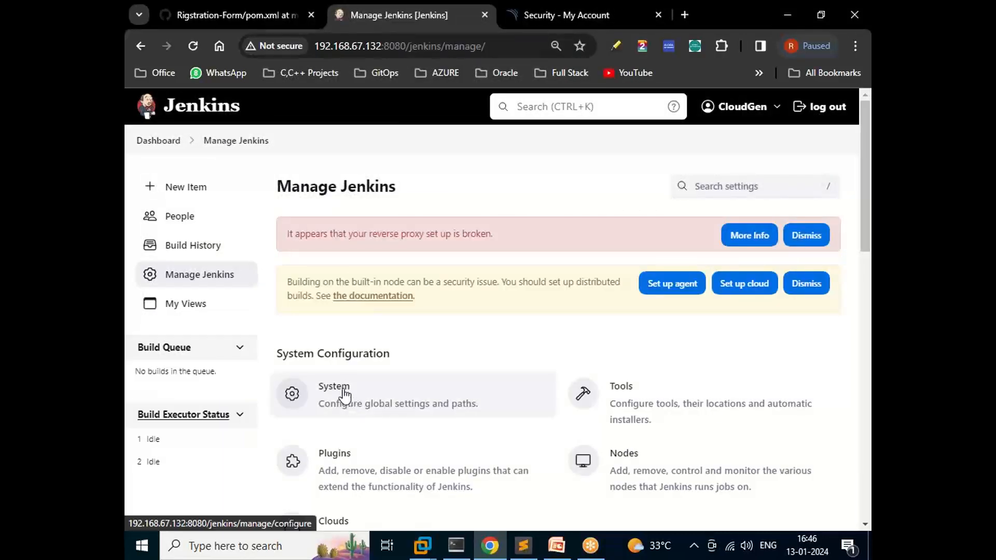
pyautogui.click(345, 395)
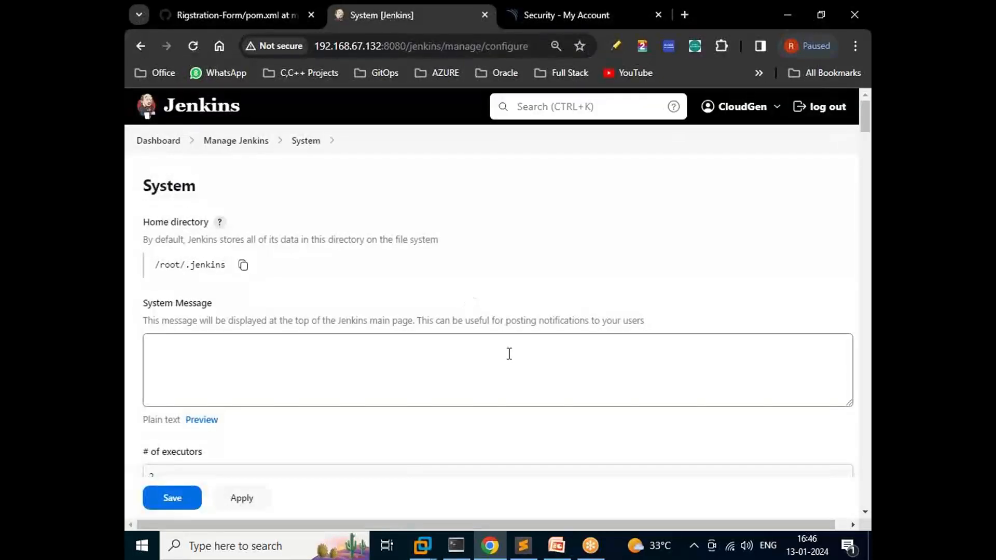
pyautogui.scroll(-7, 364, 316)
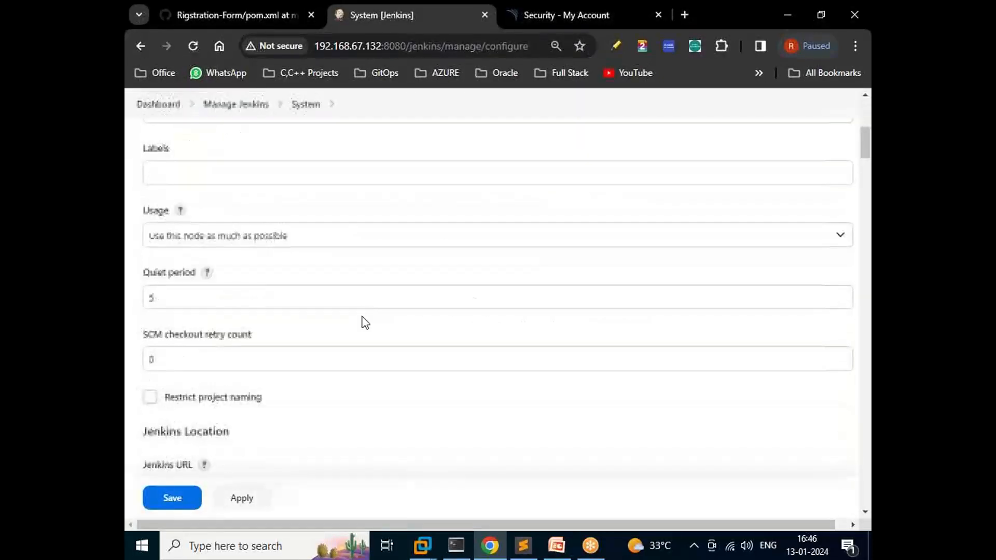
pyautogui.scroll(-10, 365, 322)
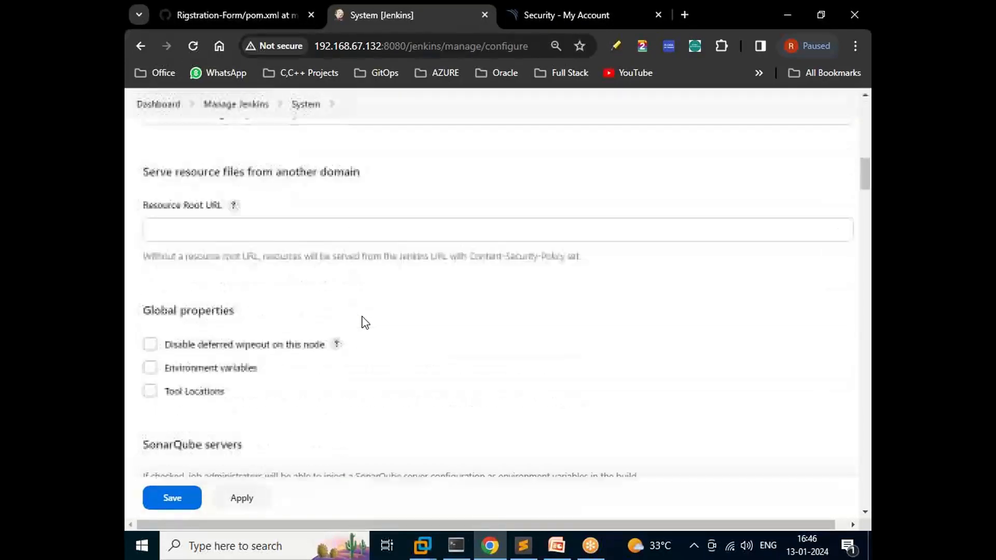
pyautogui.scroll(-2, 365, 323)
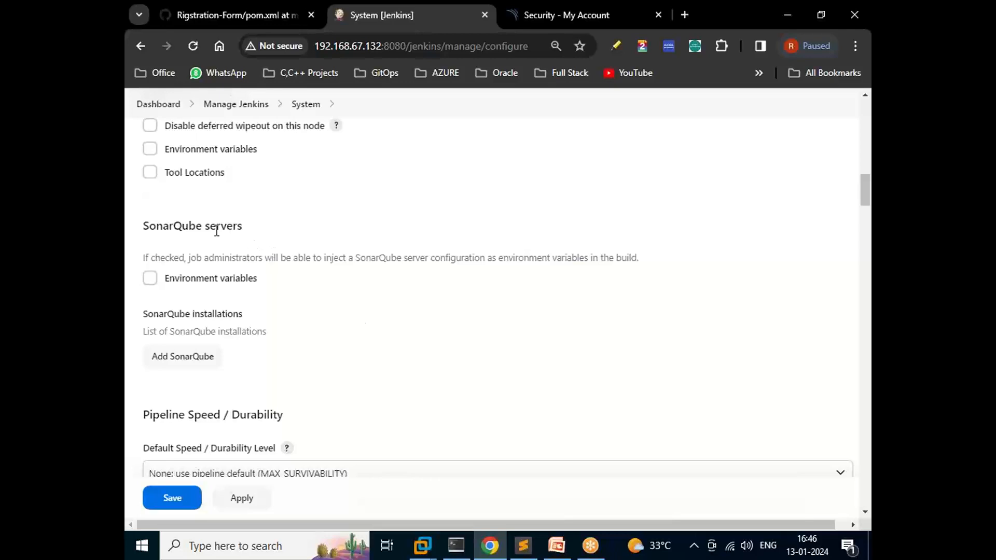
pyautogui.doubleClick(153, 227)
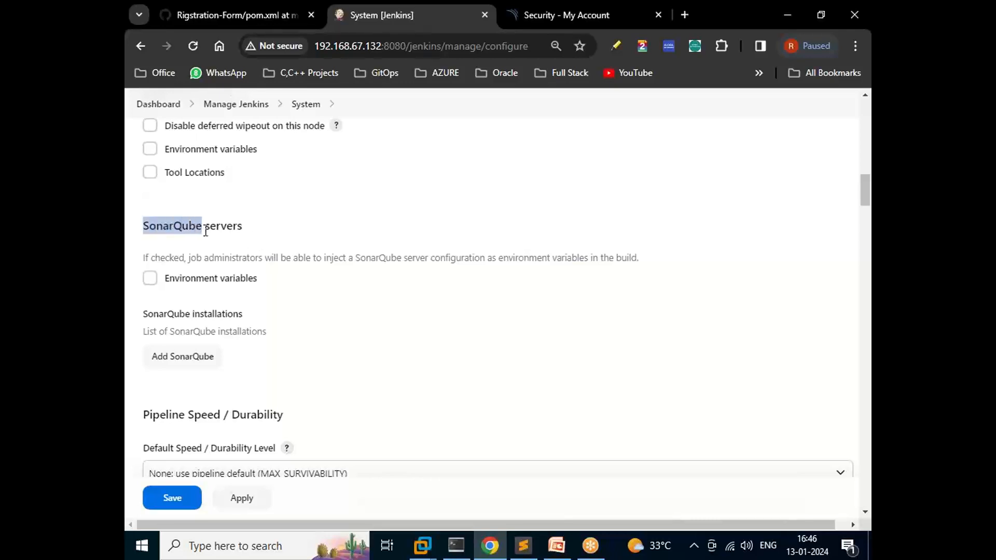
pyautogui.moveTo(209, 232); pyautogui.dragTo(232, 237)
pyautogui.click(151, 279)
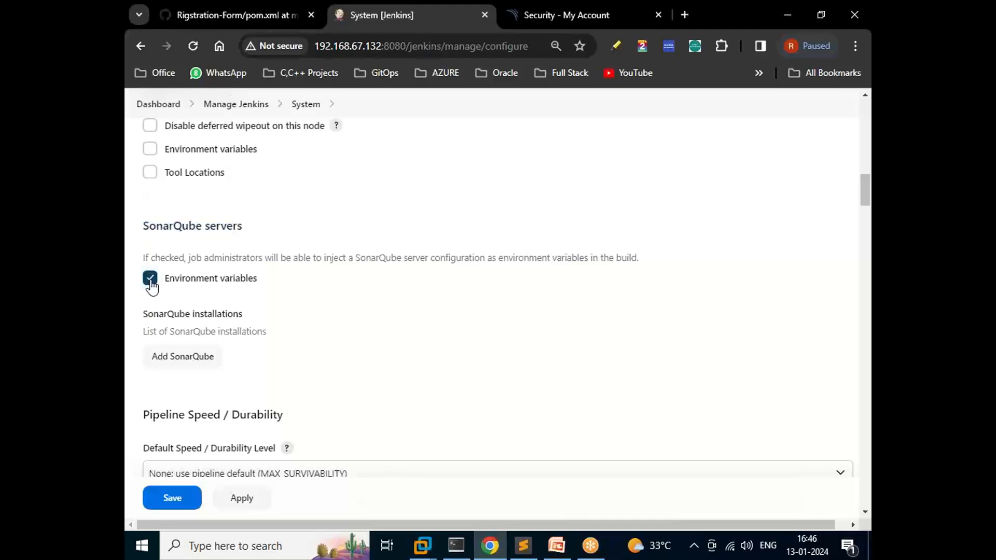
# Add a SonarQube installation and name it DevOps-Project-2, copying the token name from SonarQube
pyautogui.scroll(-1, 167, 285)
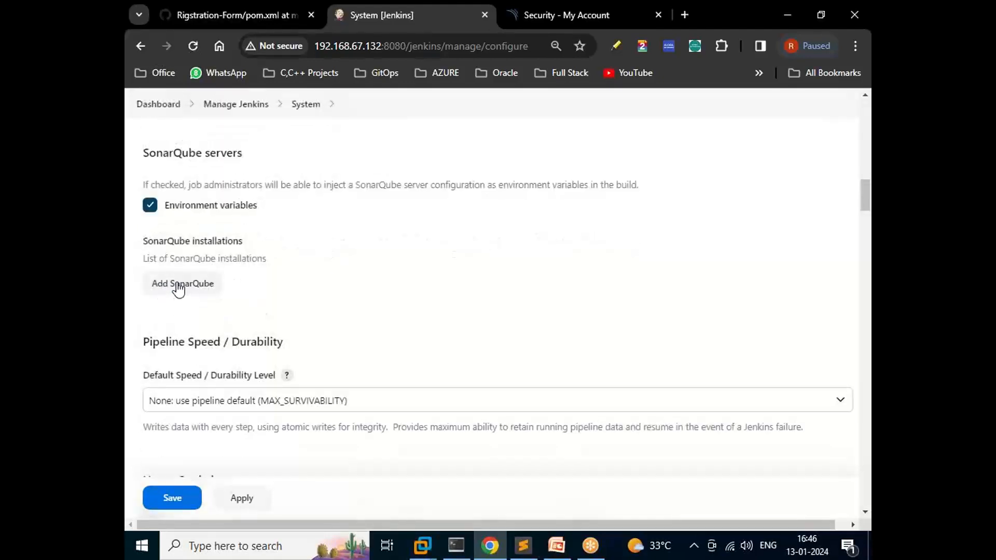
pyautogui.click(179, 285)
pyautogui.click(227, 321)
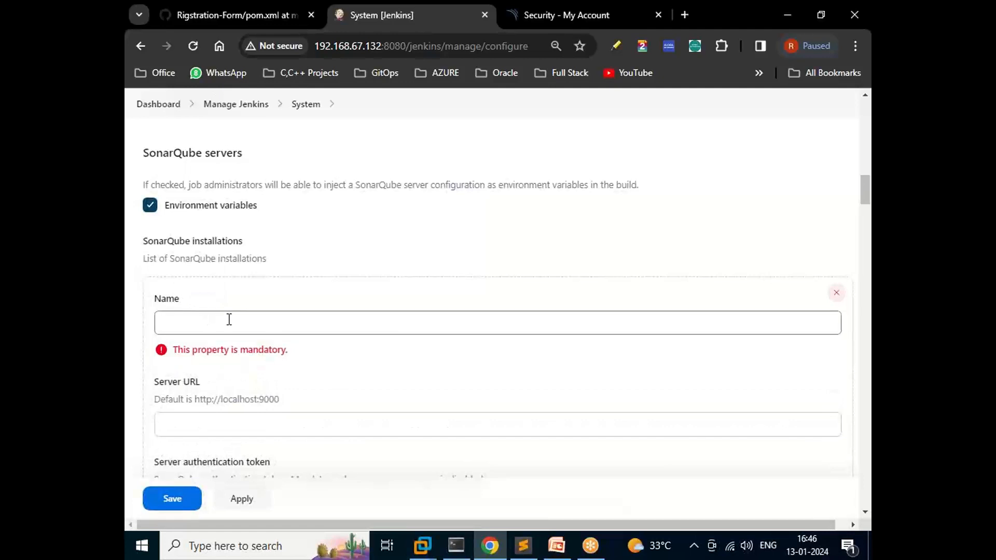
pyautogui.click(517, 16)
pyautogui.rightClick(228, 380)
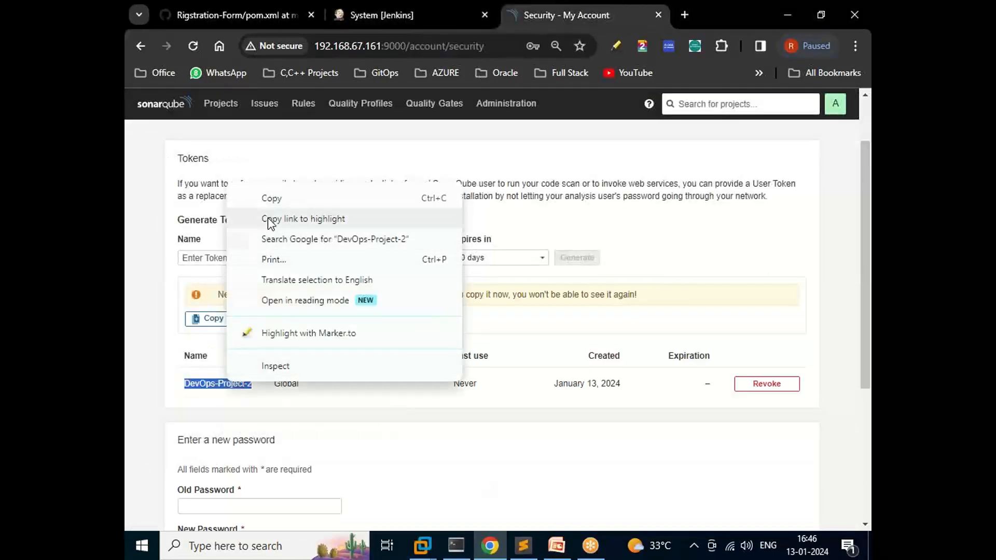
pyautogui.click(268, 200)
pyautogui.click(423, 15)
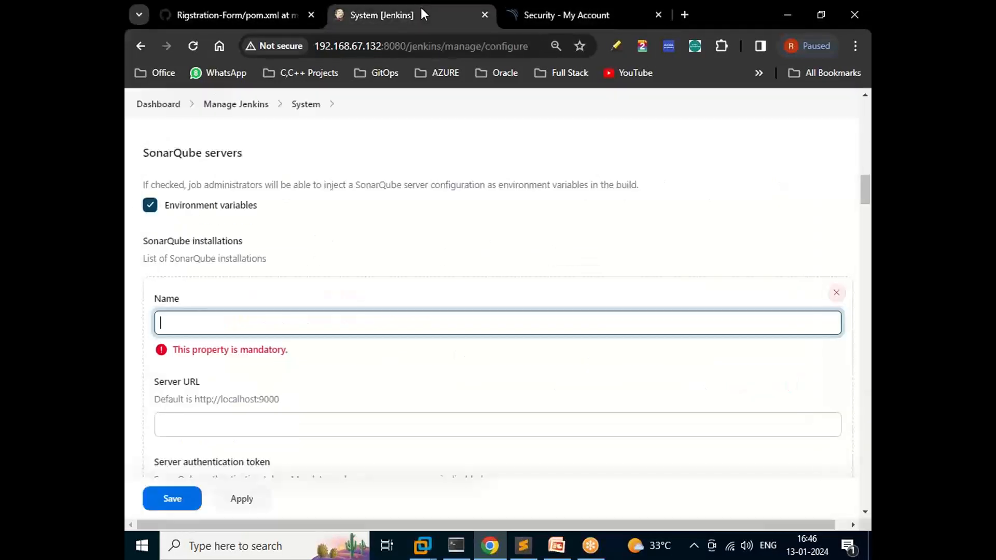
pyautogui.write('DevOps-Project-2')
pyautogui.click(312, 423)
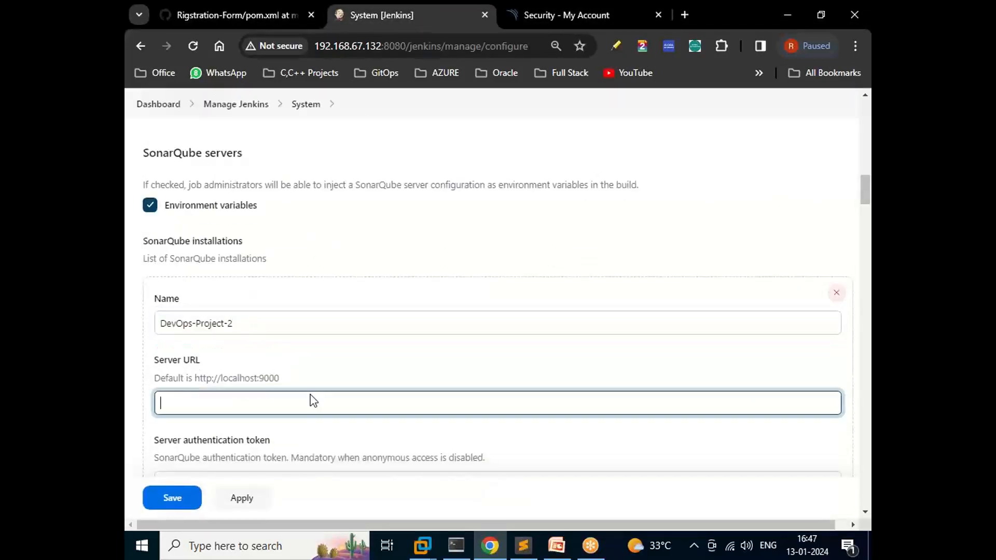
pyautogui.click(590, 13)
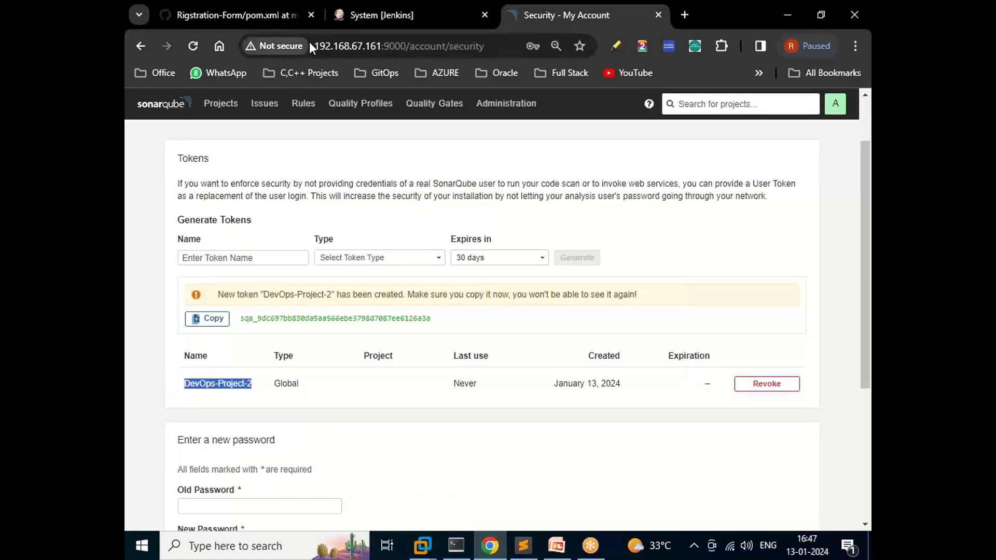
pyautogui.moveTo(315, 46); pyautogui.dragTo(404, 48)
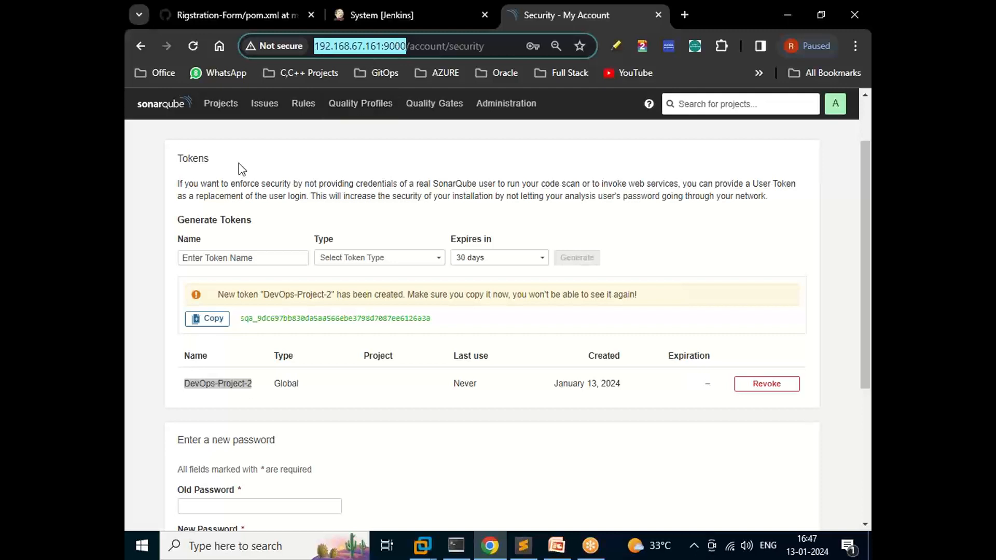
pyautogui.click(356, 21)
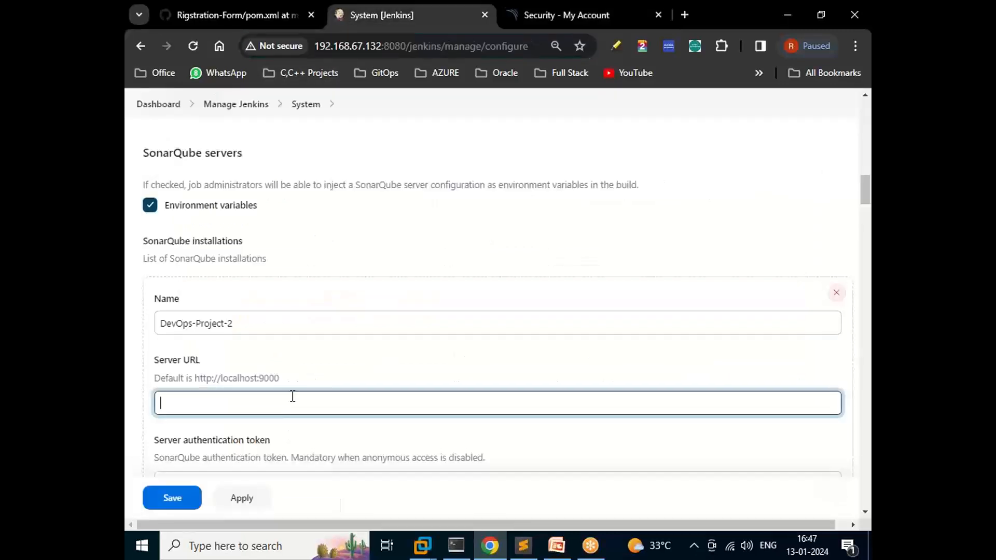
pyautogui.write('http://192.168.67.161:9000/')
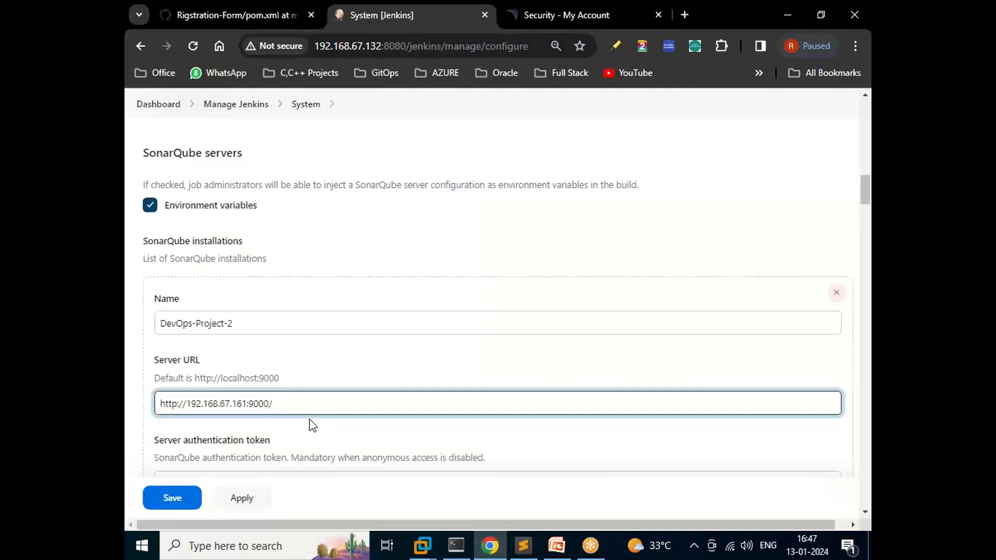
# Choose the DevOps-Project-2 credential as the server authentication token, leave the webhook secret at none, and save the system configuration
pyautogui.scroll(-3, 326, 423)
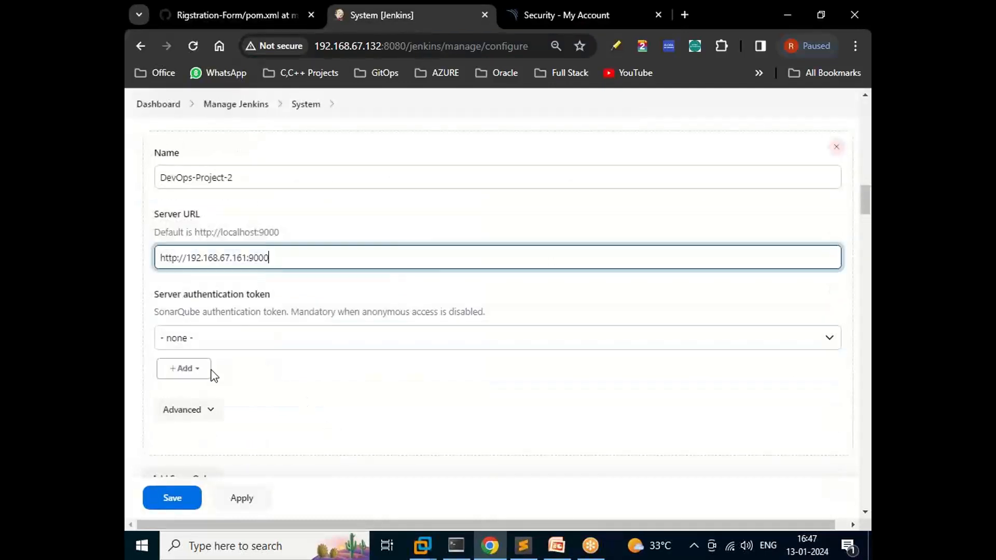
pyautogui.click(207, 337)
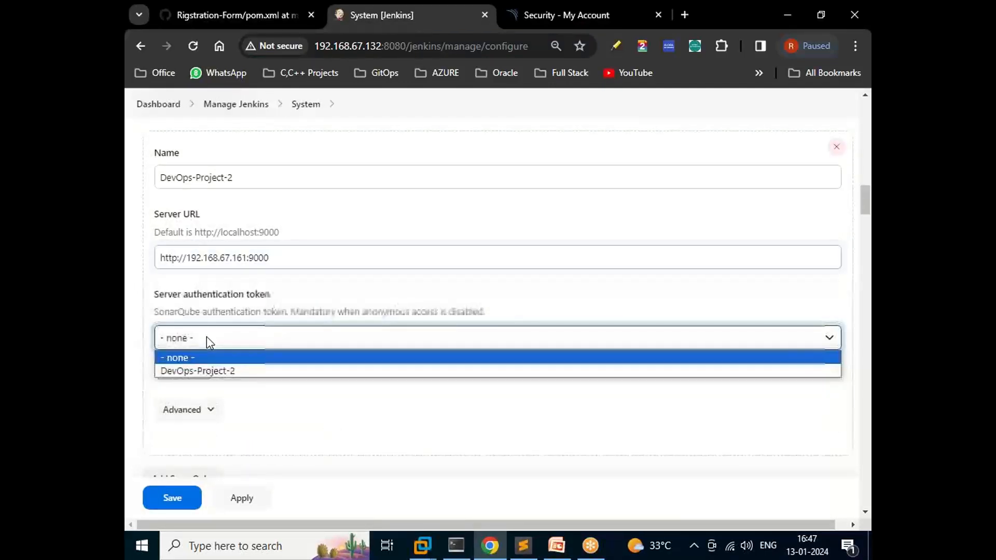
pyautogui.click(213, 370)
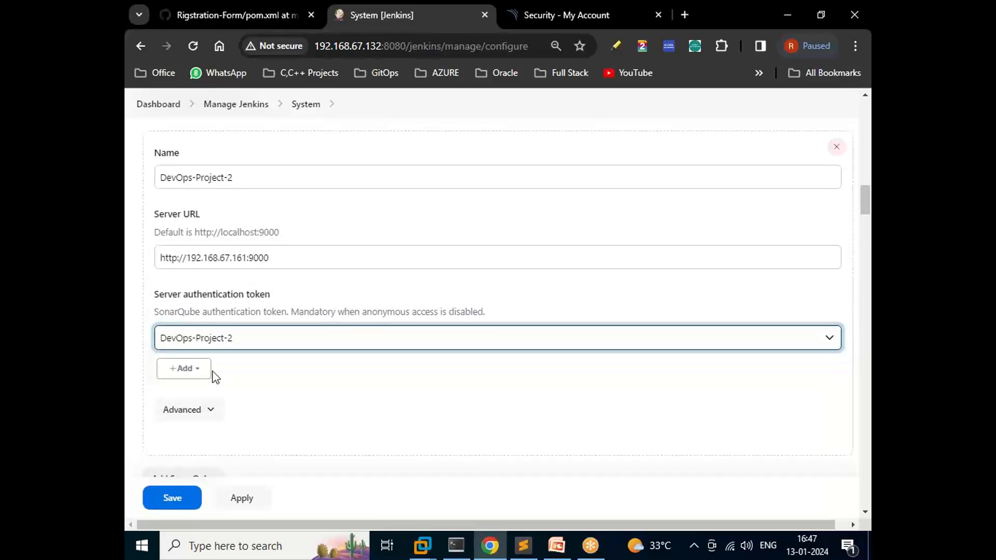
pyautogui.scroll(-3, 214, 377)
pyautogui.click(190, 266)
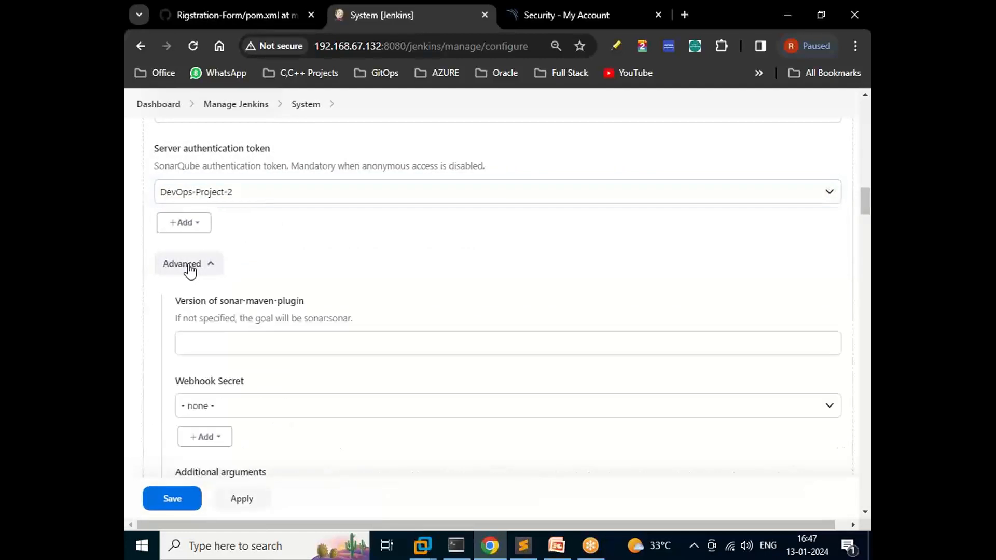
pyautogui.click(192, 406)
pyautogui.click(213, 438)
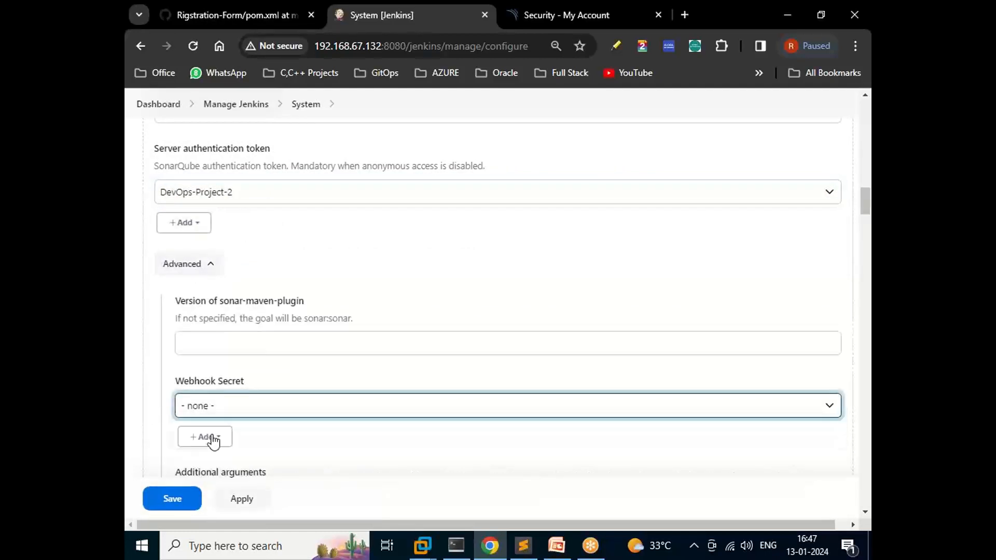
pyautogui.click(172, 499)
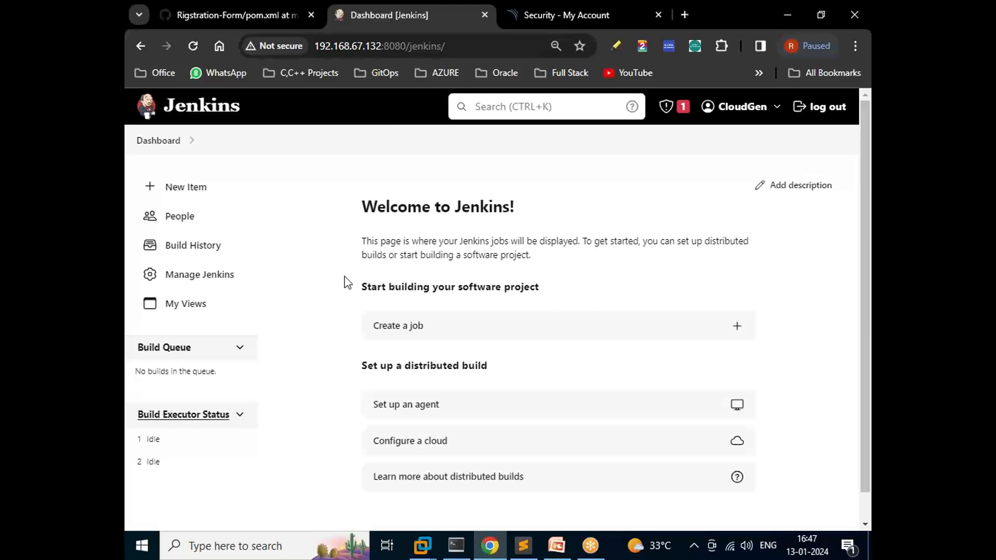
# Create a Freestyle project named Sonar-Code-Analysis-Project-1
pyautogui.click(183, 190)
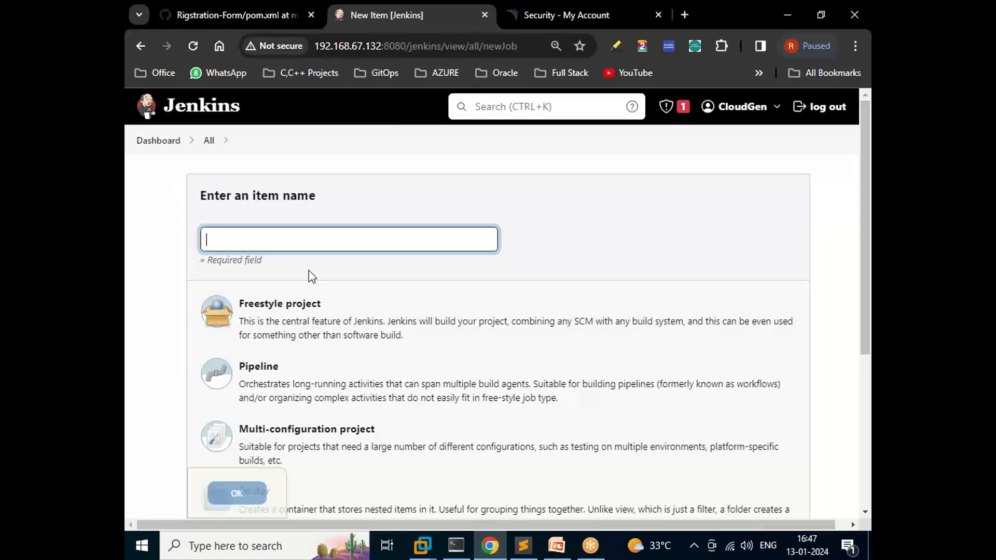
pyautogui.click(310, 243)
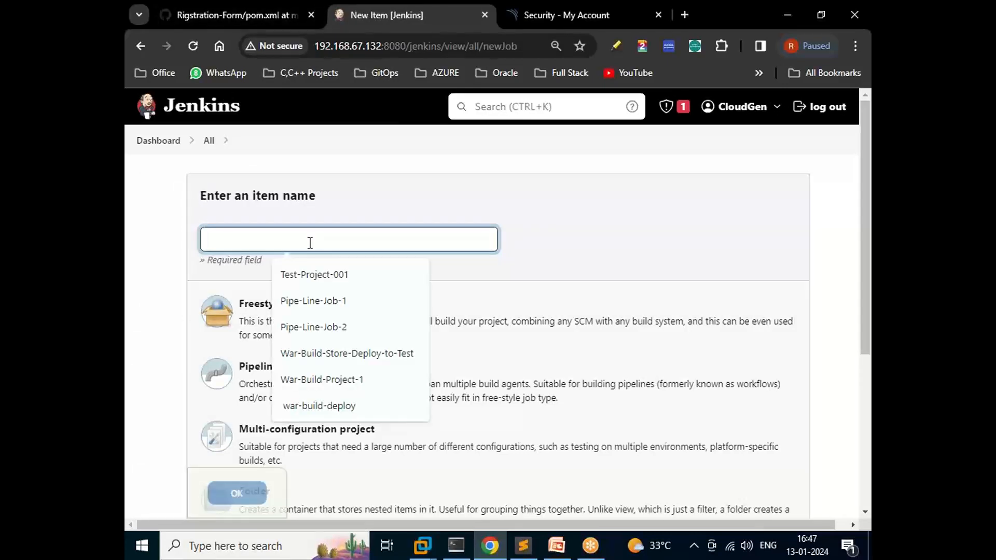
pyautogui.write('Sonar-Code-Analysis-Project-1')
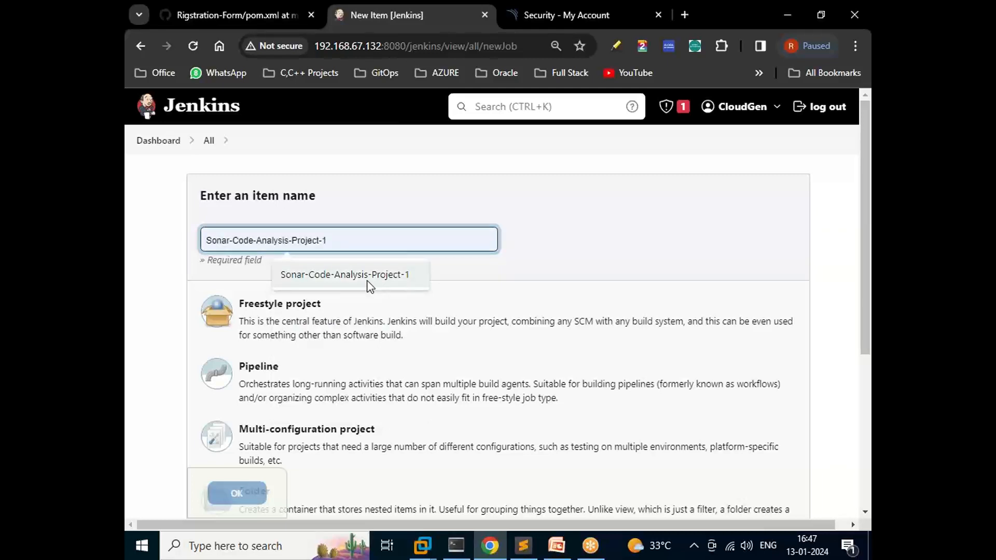
pyautogui.click(369, 275)
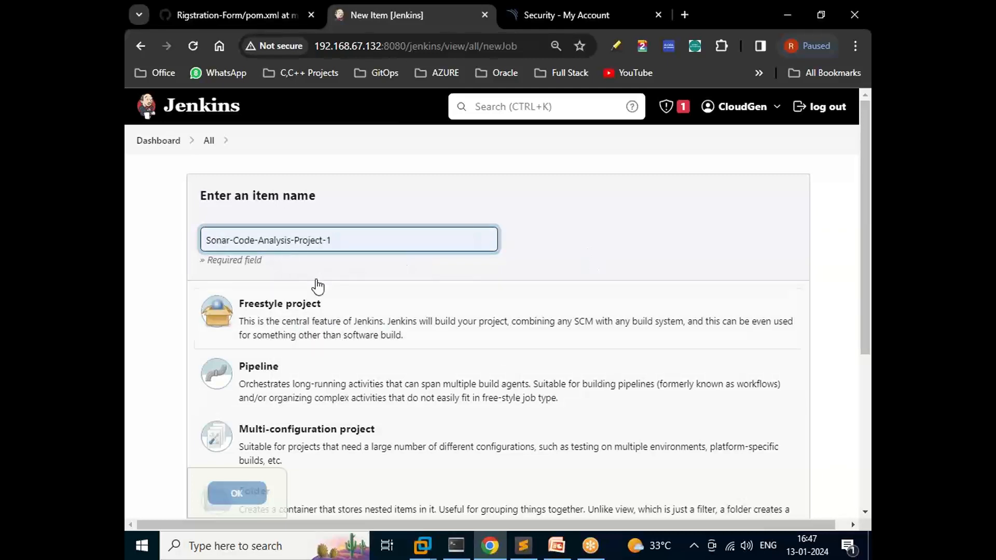
pyautogui.click(270, 319)
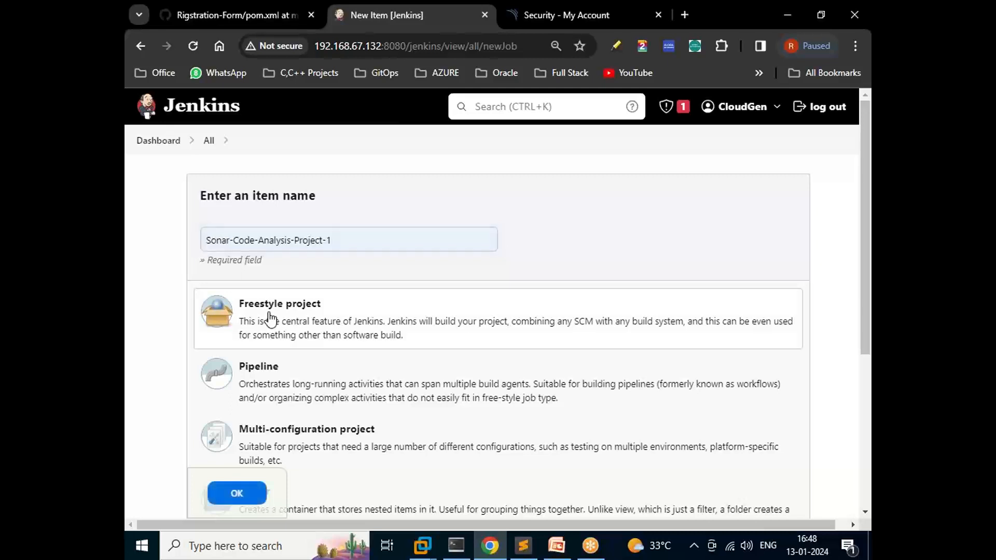
pyautogui.click(238, 495)
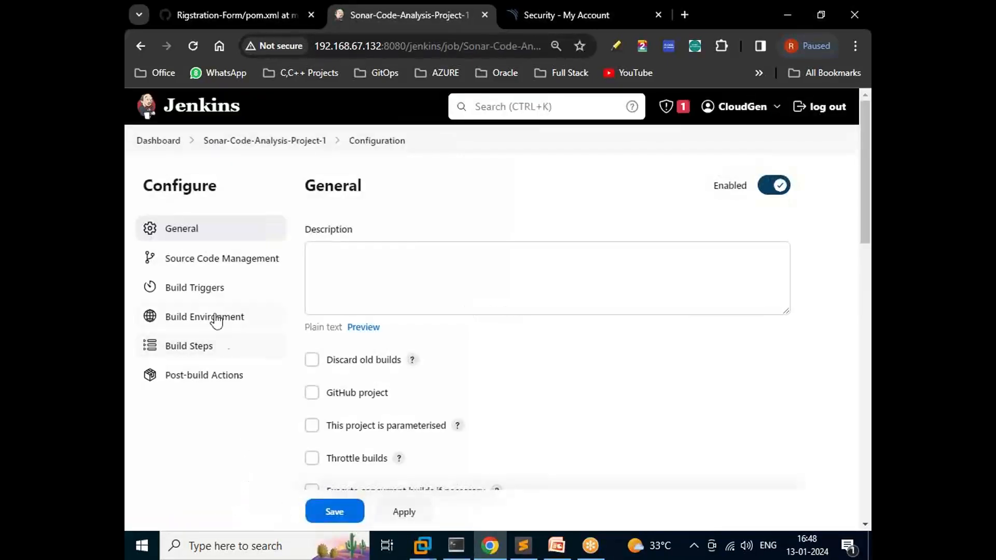
pyautogui.scroll(-1, 201, 263)
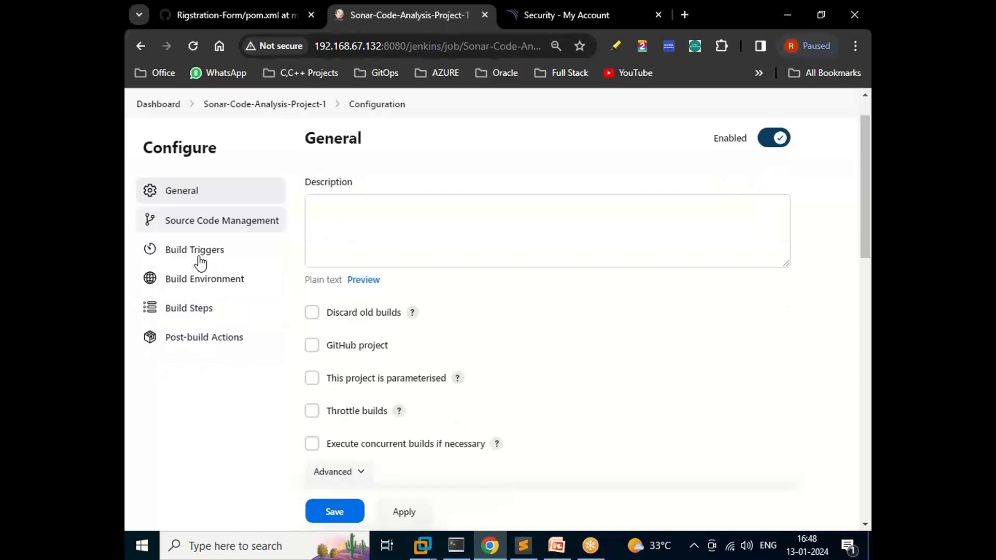
pyautogui.scroll(-5, 201, 263)
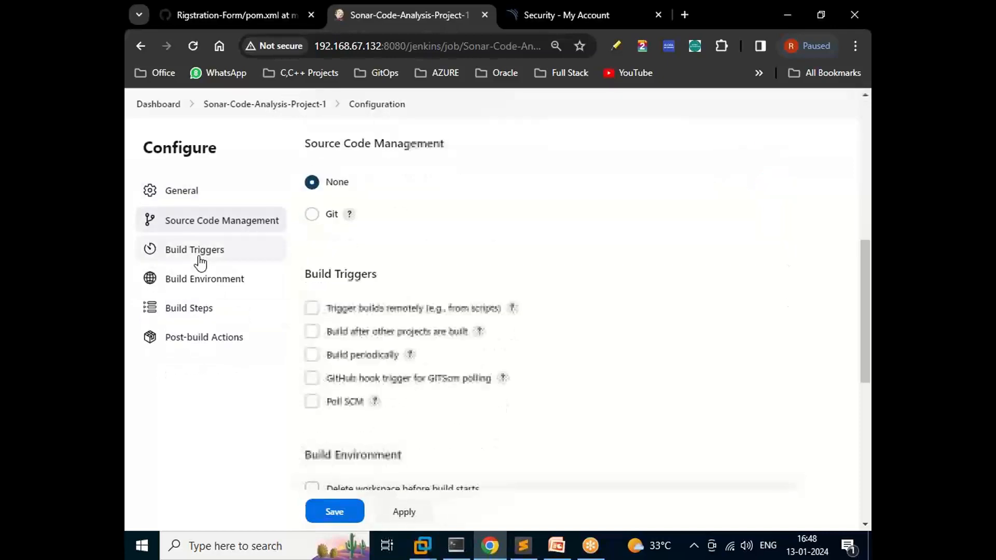
pyautogui.click(218, 9)
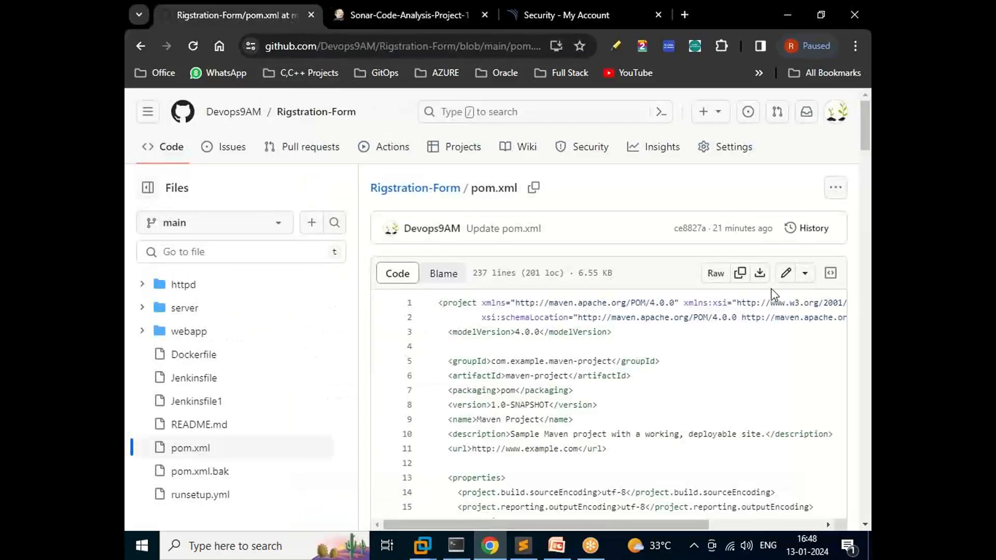
pyautogui.click(293, 115)
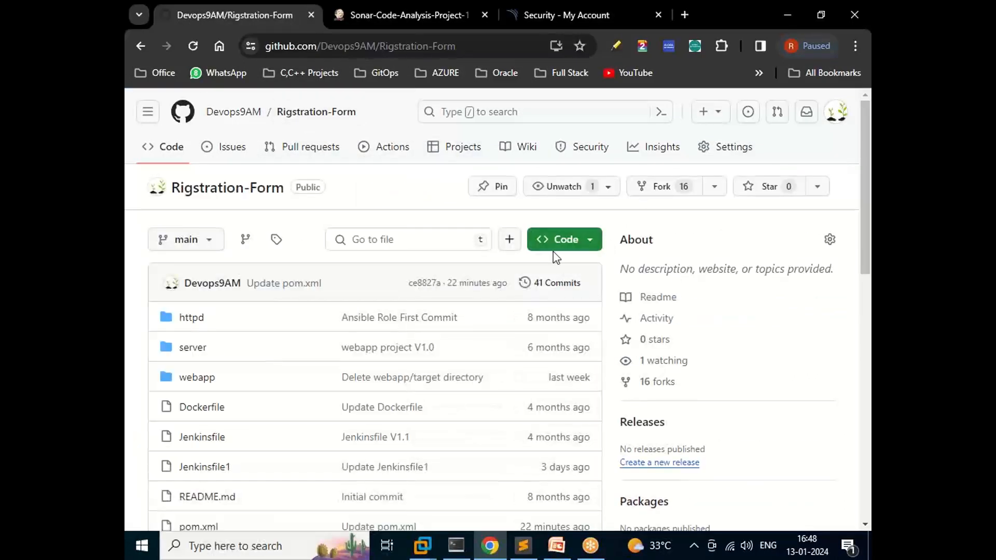
pyautogui.click(559, 251)
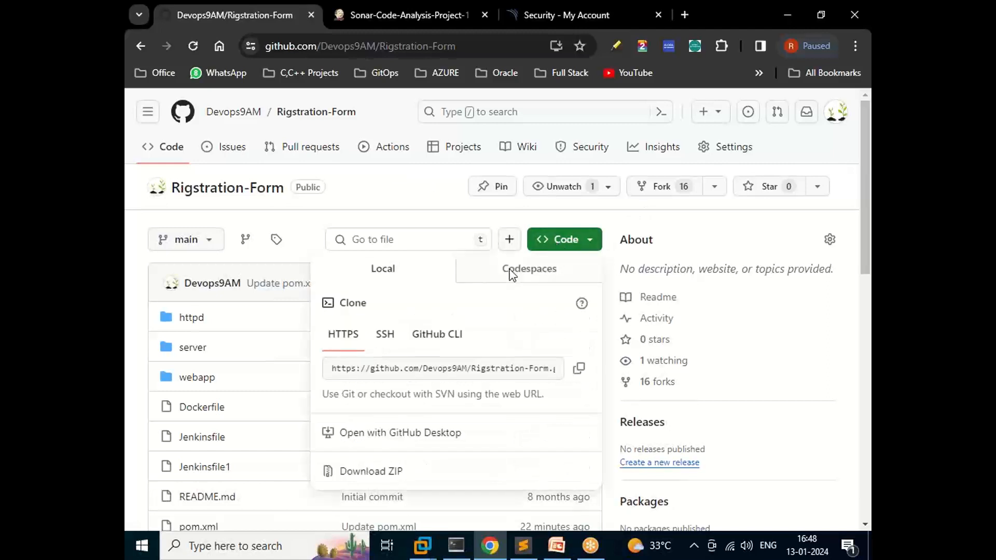
pyautogui.click(577, 369)
pyautogui.click(392, 15)
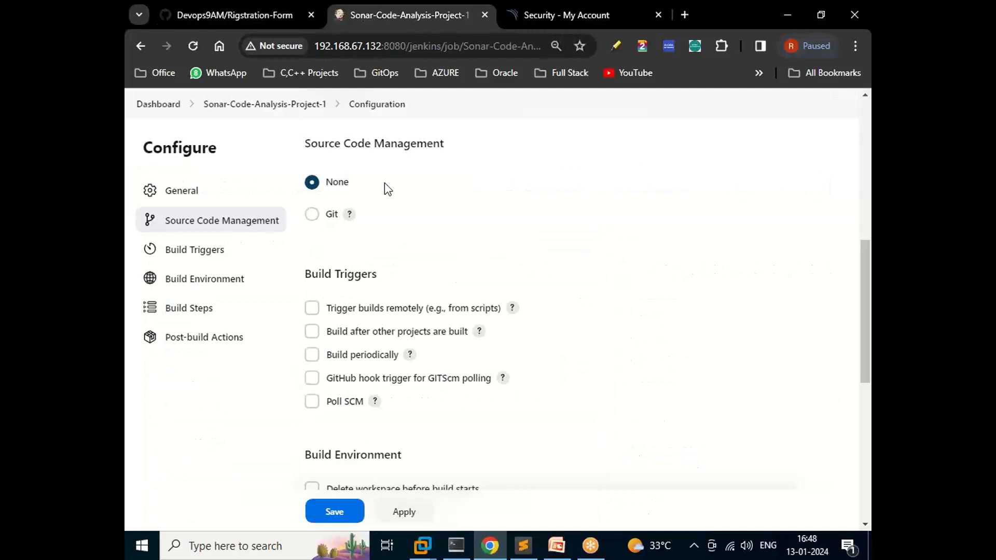
pyautogui.click(312, 214)
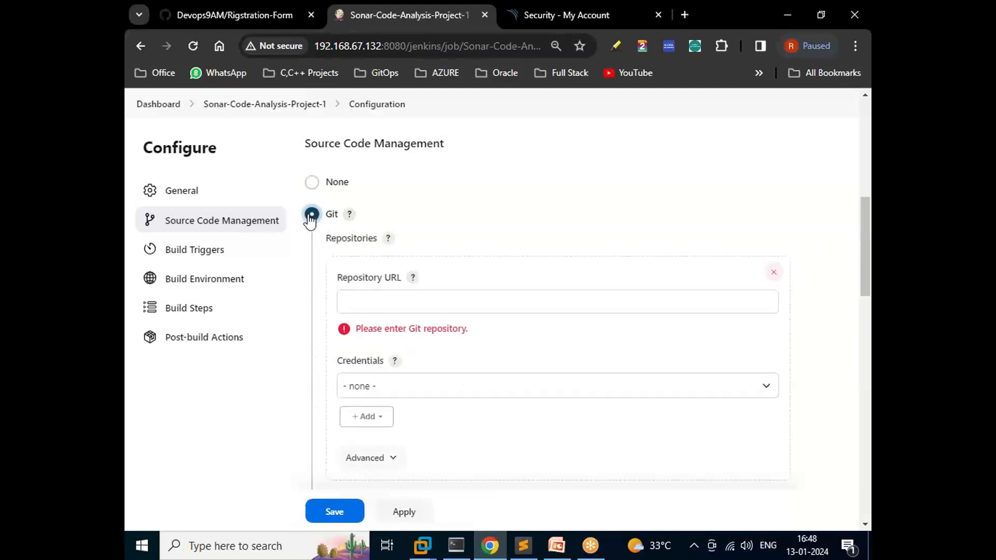
pyautogui.click(384, 306)
pyautogui.hotkey('ctrl', 'v')
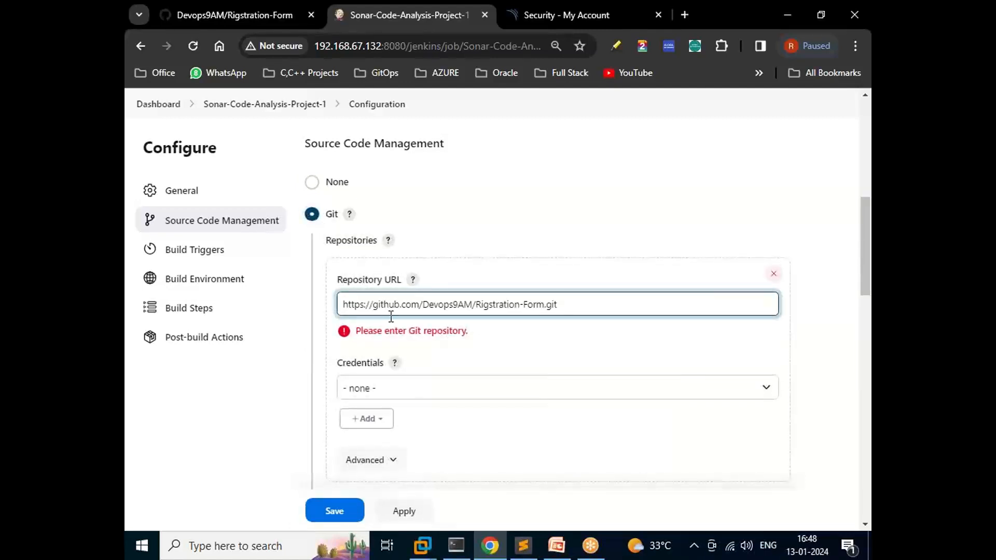
# Check the repository's branch name on GitHub and set the job's branch specifier to */main
pyautogui.click(238, 13)
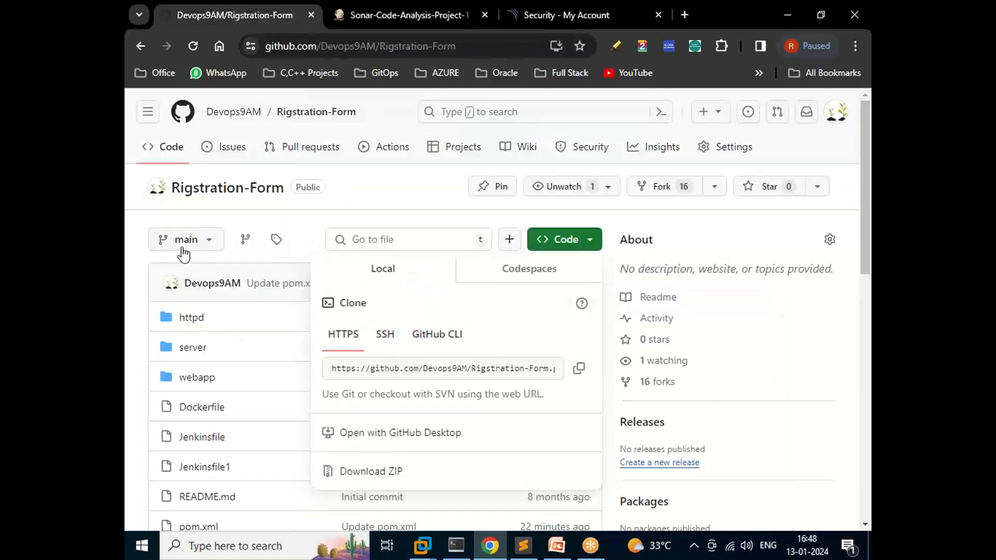
pyautogui.click(445, 7)
pyautogui.scroll(-5, 388, 310)
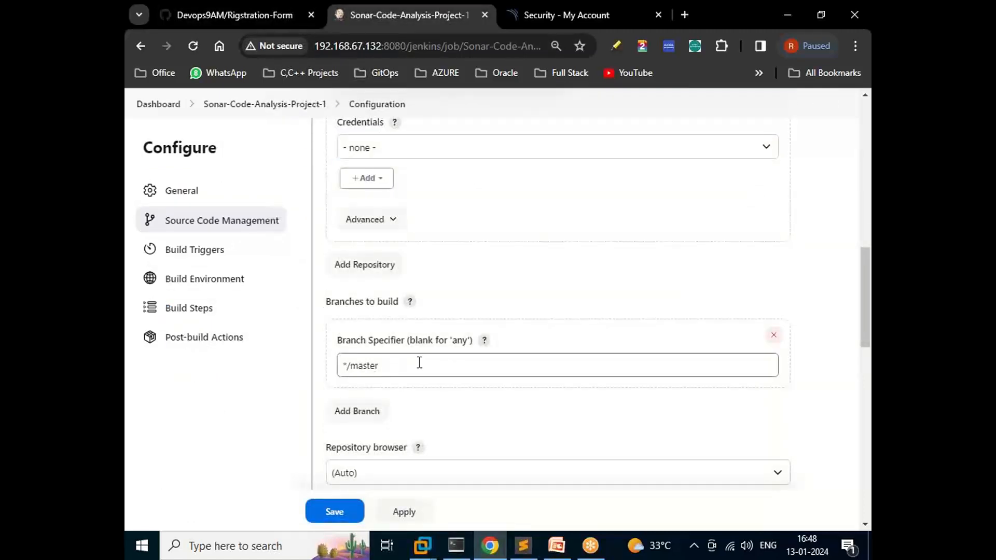
pyautogui.click(427, 369)
pyautogui.press('BackSpace')
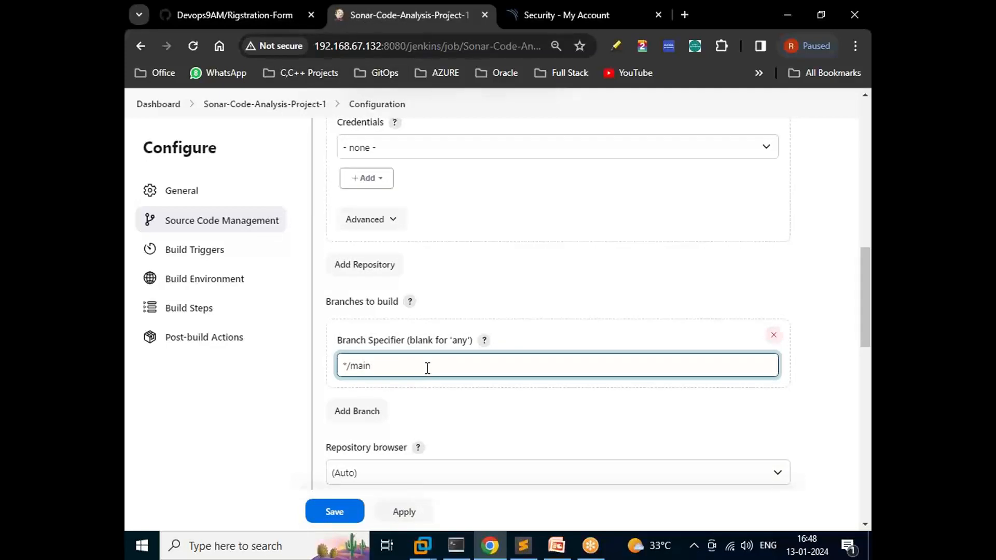
pyautogui.click(485, 419)
# Enable Prepare SonarQube Scanner environment in the job's build environment, leaving the server authentication token at none
pyautogui.scroll(-3, 485, 418)
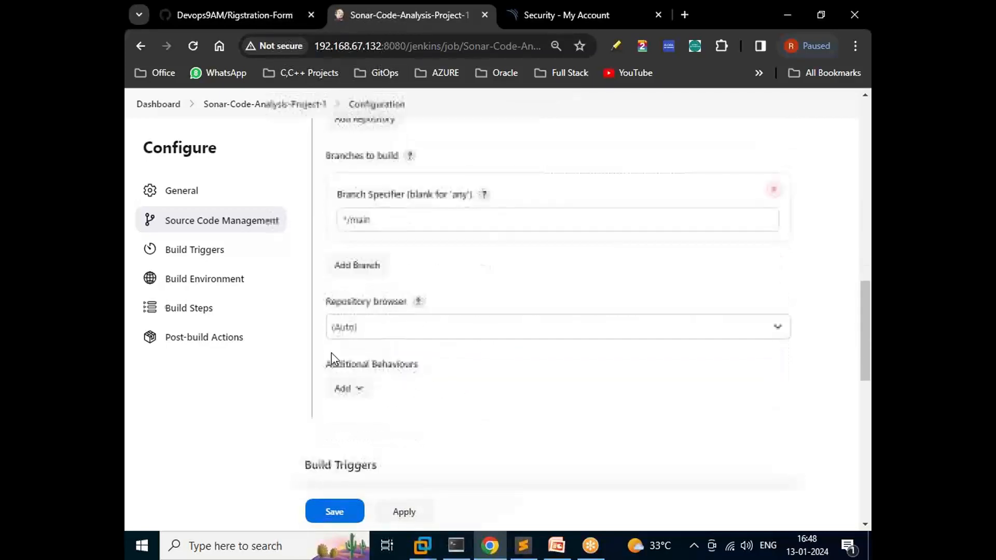
pyautogui.click(167, 314)
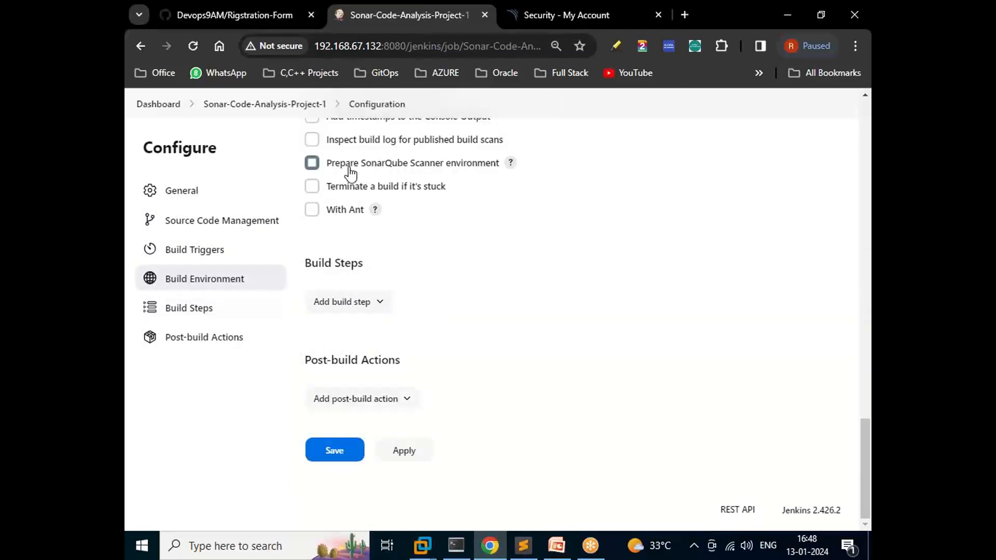
pyautogui.click(311, 164)
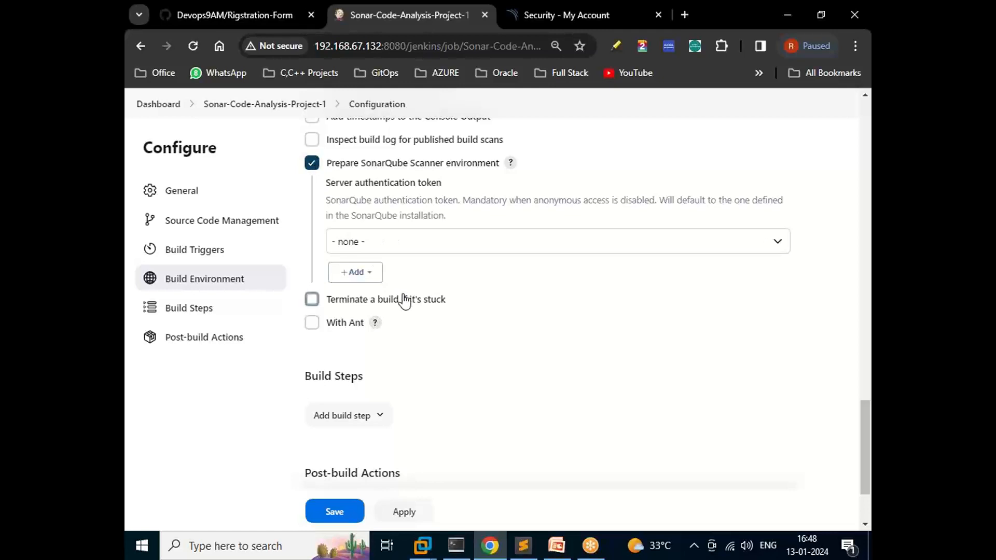
# Add an Invoke top-level Maven targets build step with Maven version maven and goal sonar:sonar, and save the job
pyautogui.scroll(-2, 403, 301)
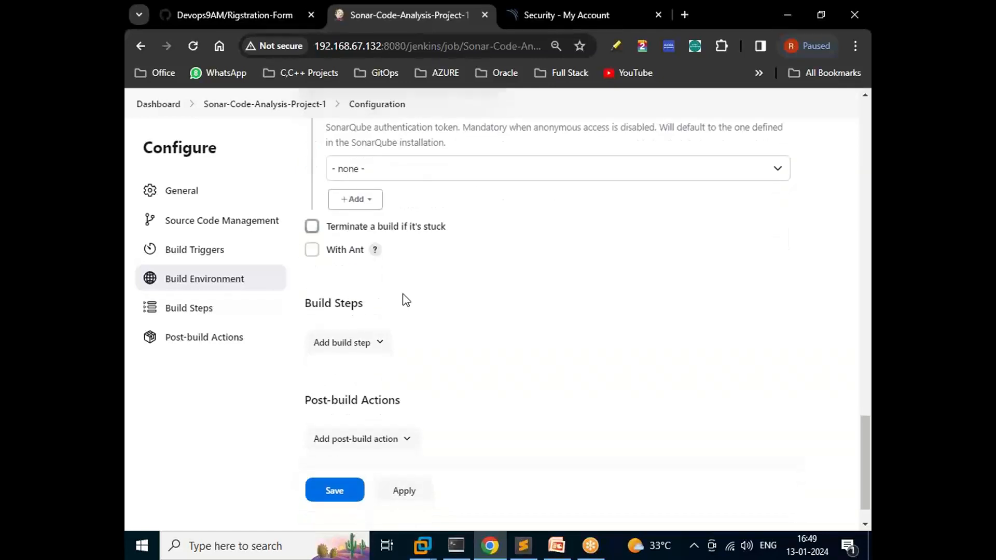
pyautogui.click(334, 347)
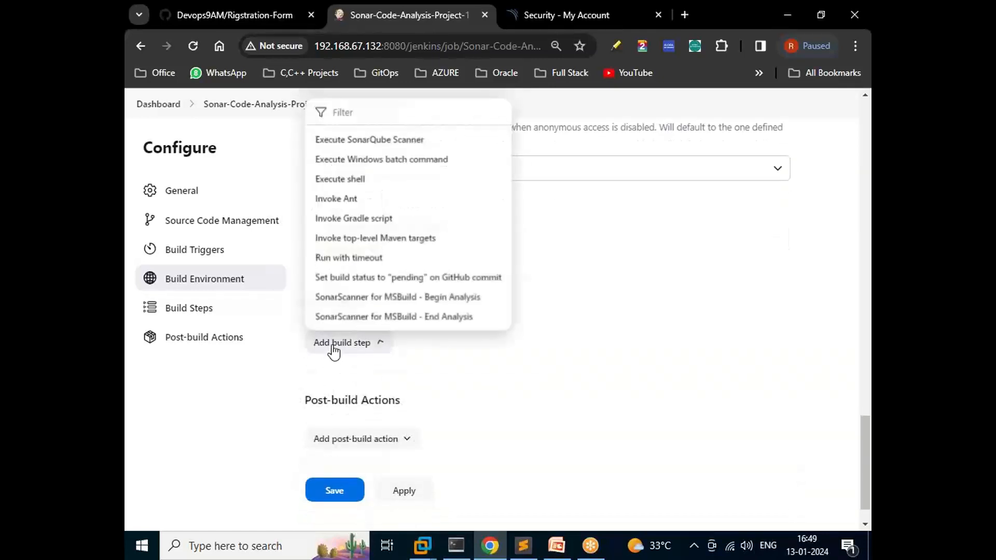
pyautogui.click(349, 247)
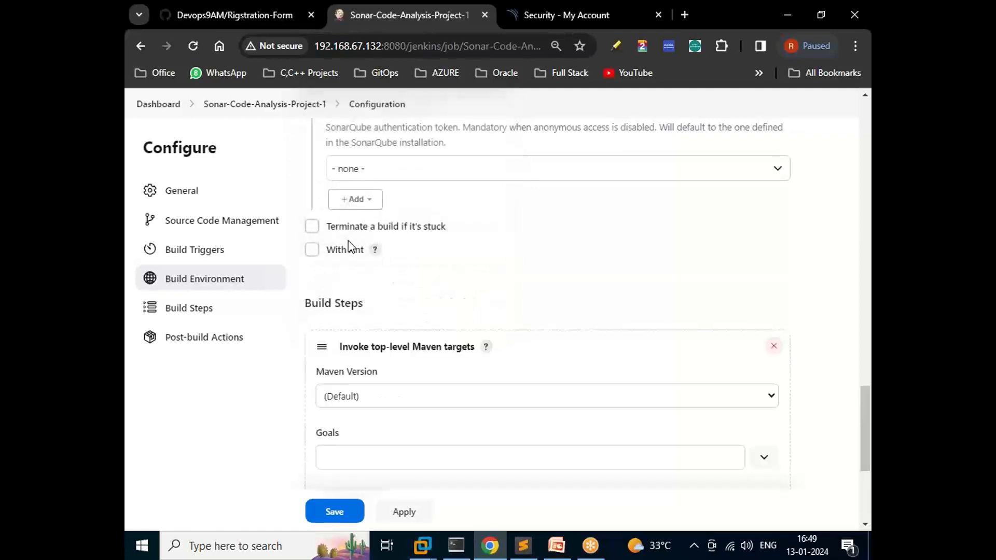
pyautogui.scroll(-3, 381, 379)
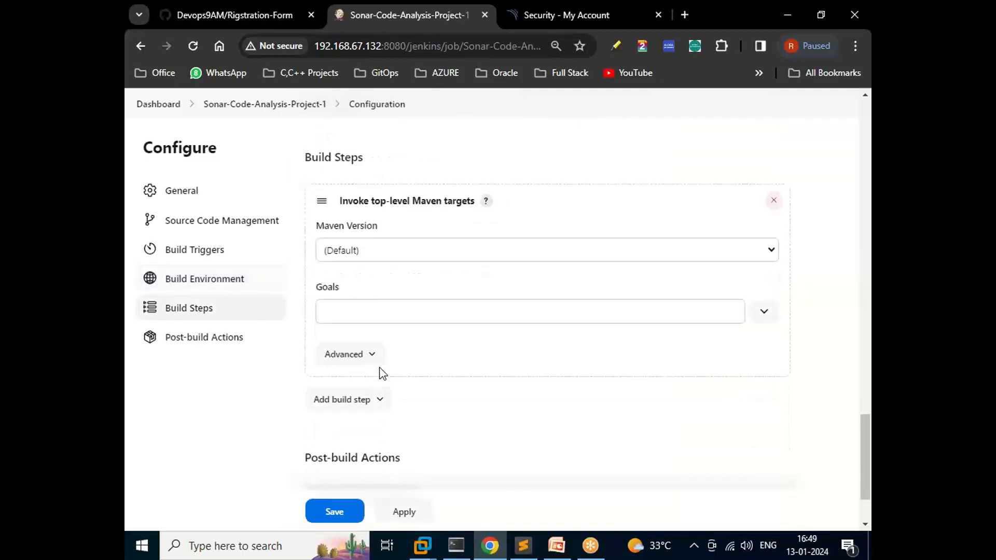
pyautogui.click(380, 251)
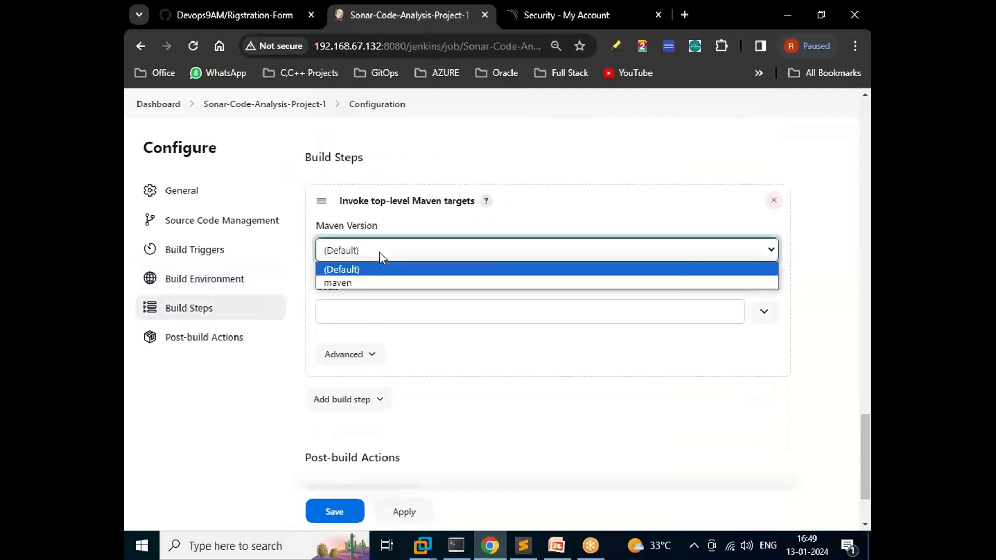
pyautogui.click(360, 283)
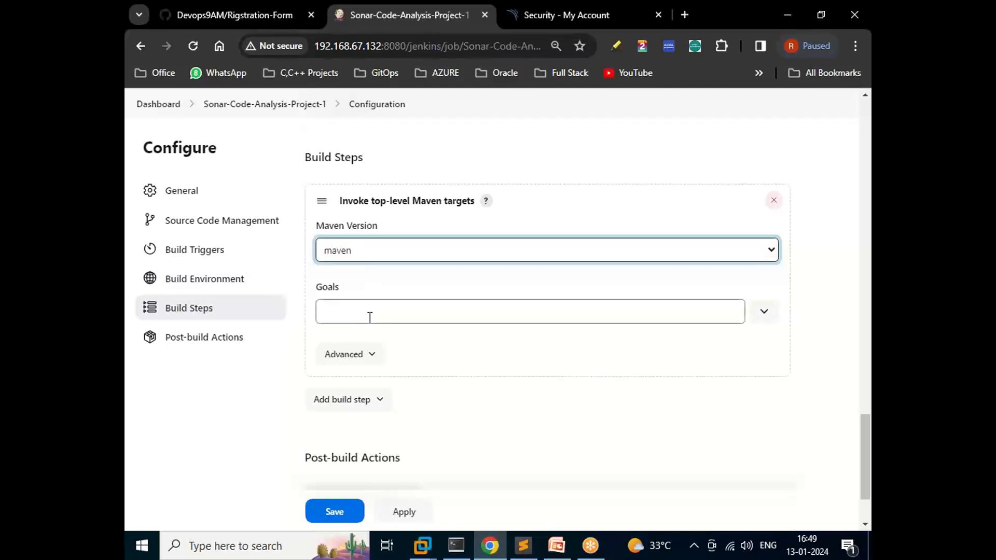
pyautogui.click(371, 313)
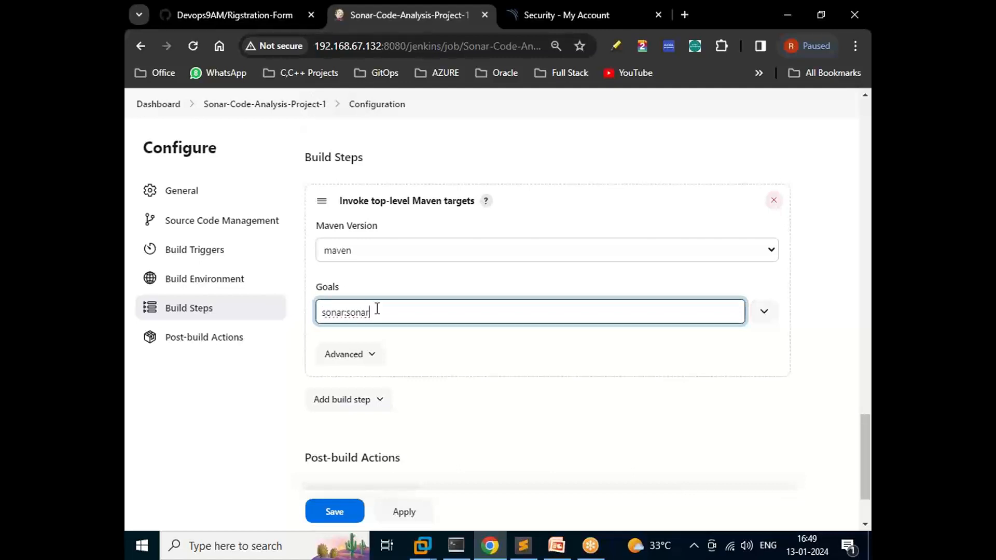
pyautogui.click(336, 514)
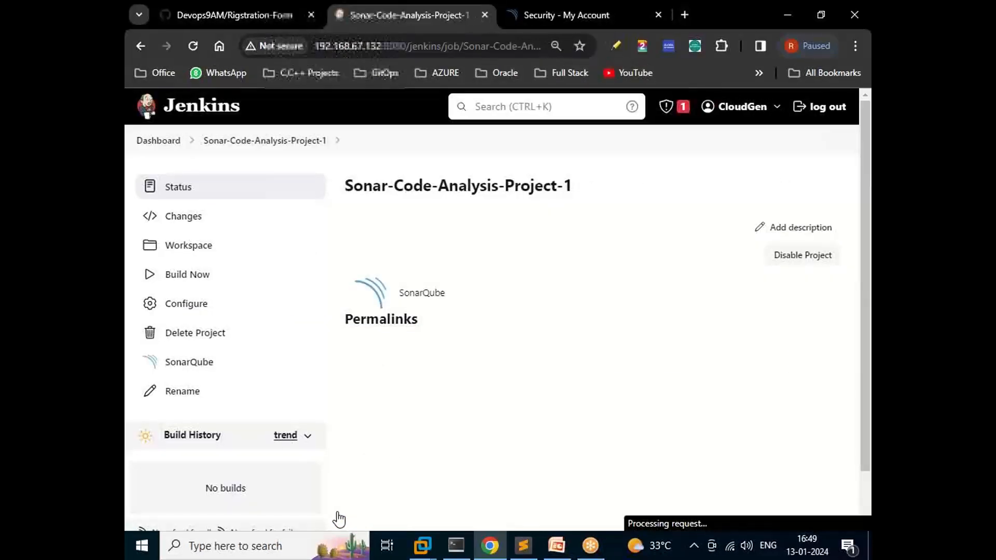
# Run a build of Sonar-Code-Analysis-Project-1 and view the console output of build #1
pyautogui.click(191, 284)
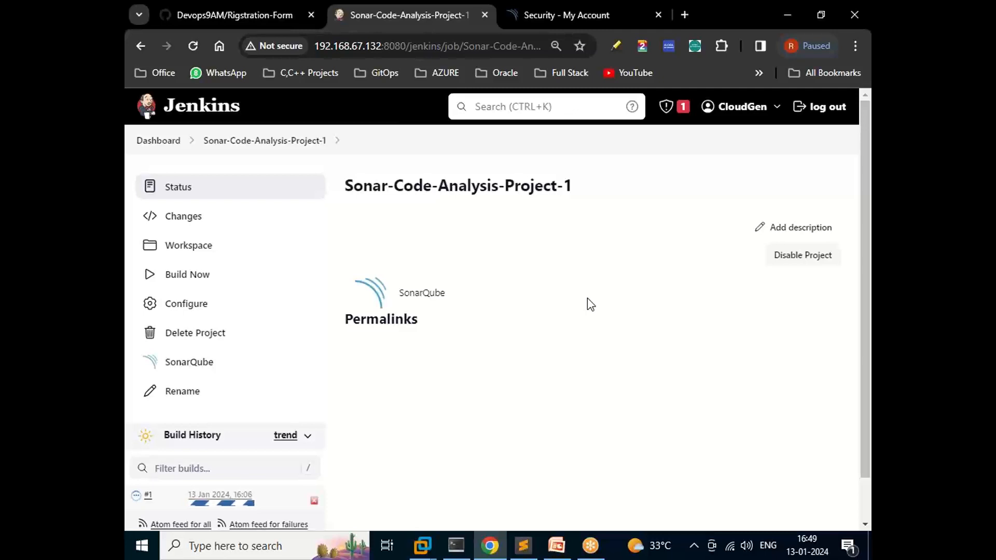
pyautogui.click(227, 499)
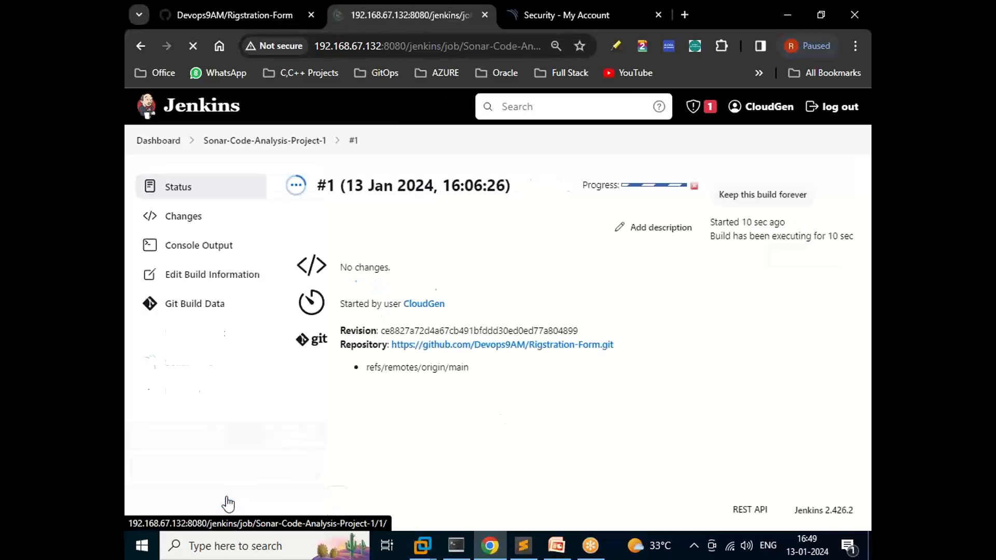
pyautogui.click(210, 259)
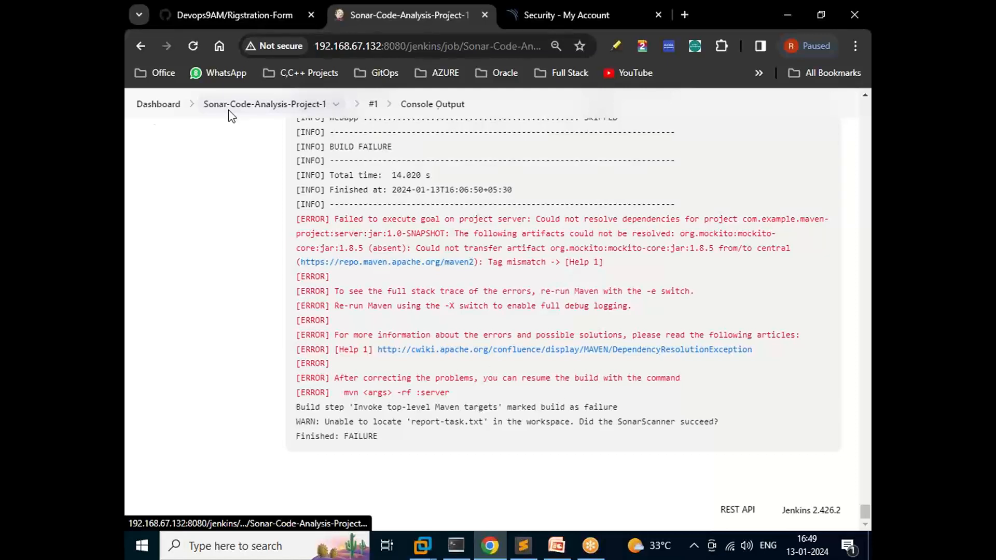
# Add a SonarQube Scanner installation in the Jenkins global tool configuration
pyautogui.click(151, 109)
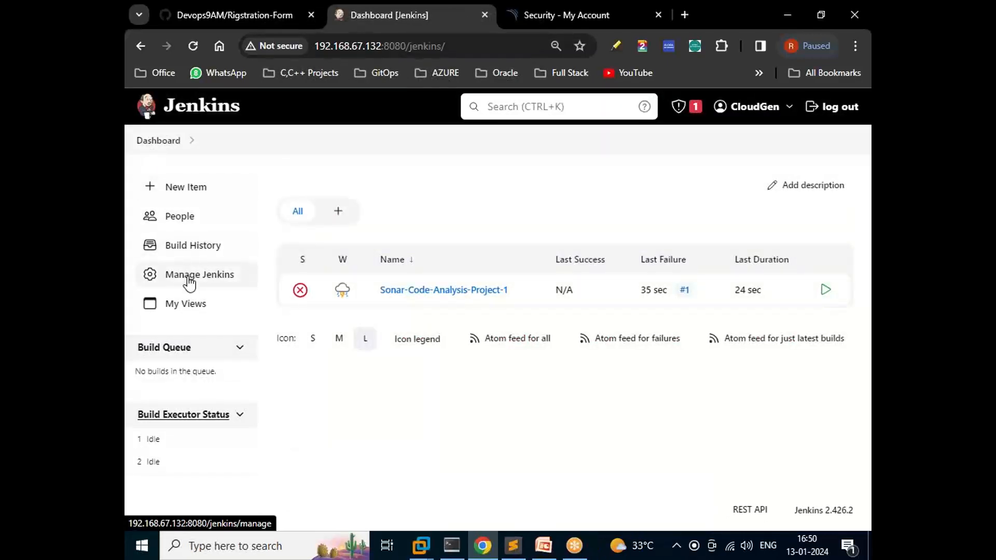
pyautogui.click(189, 283)
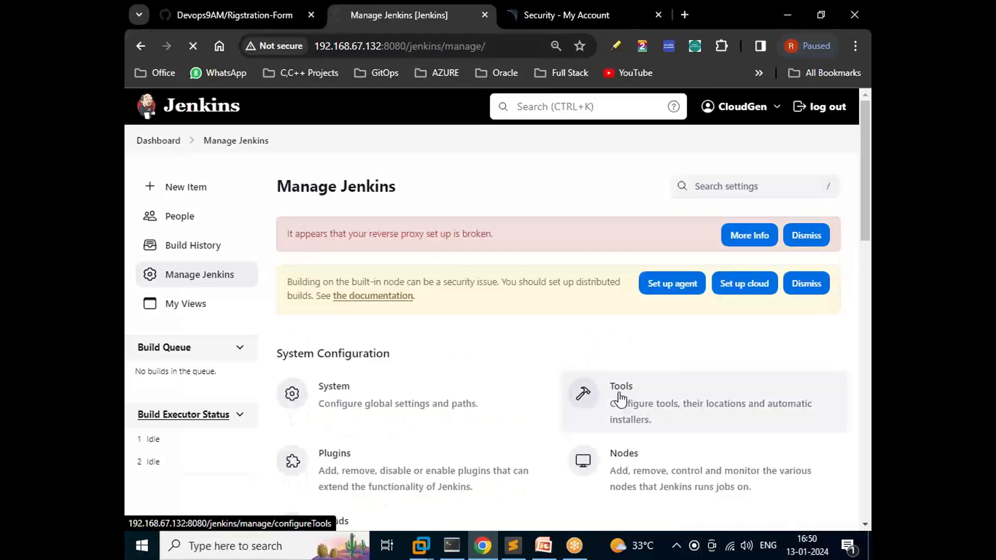
pyautogui.scroll(-1, 312, 360)
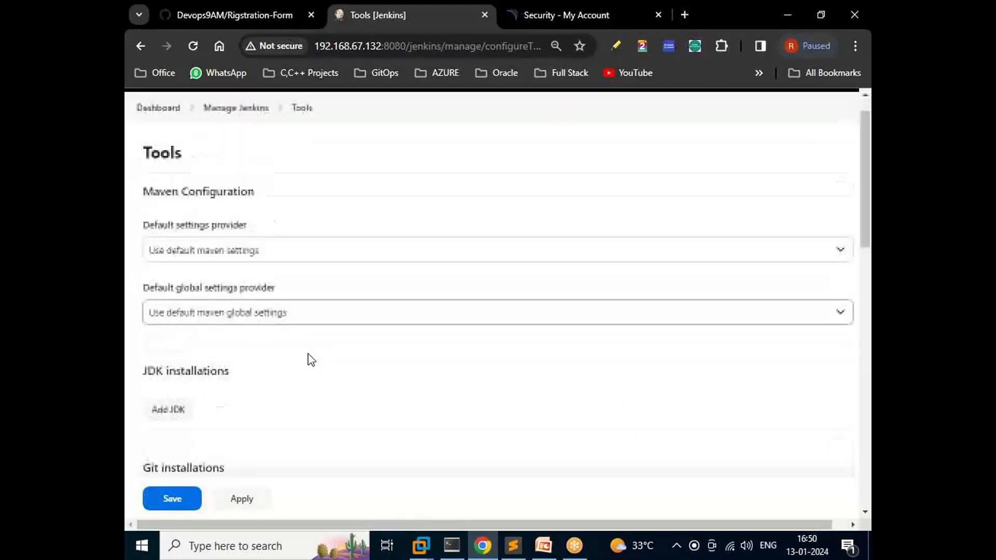
pyautogui.scroll(-5, 311, 360)
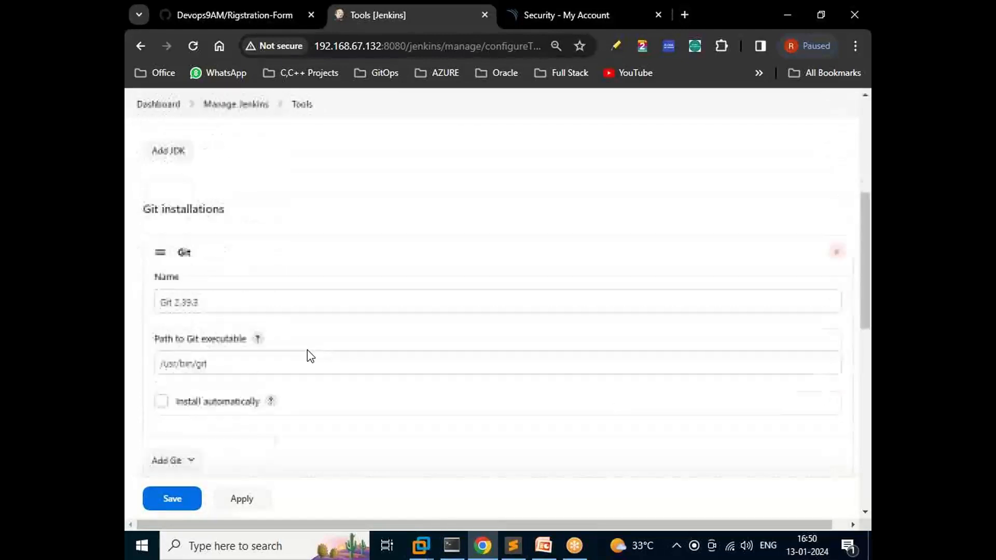
pyautogui.scroll(-3, 310, 357)
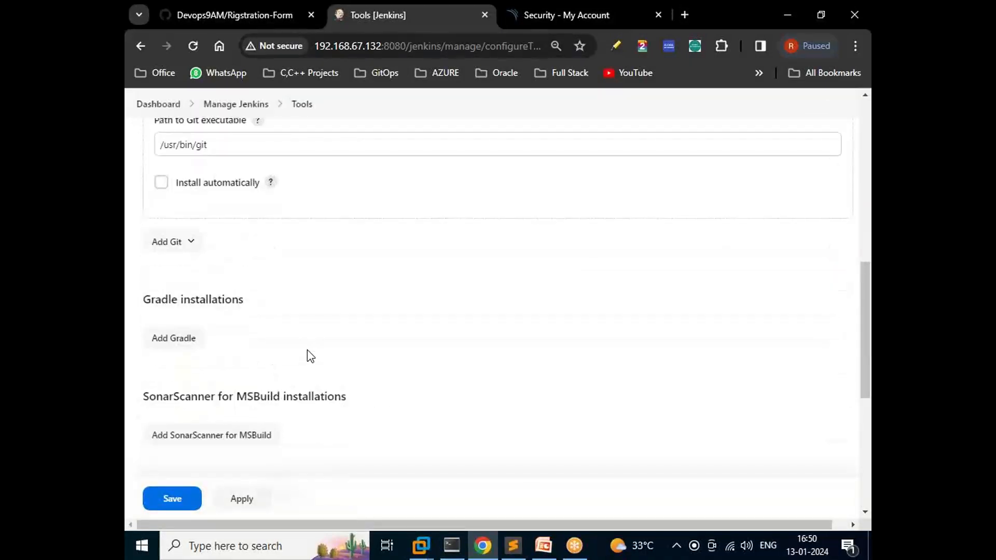
pyautogui.scroll(-3, 310, 356)
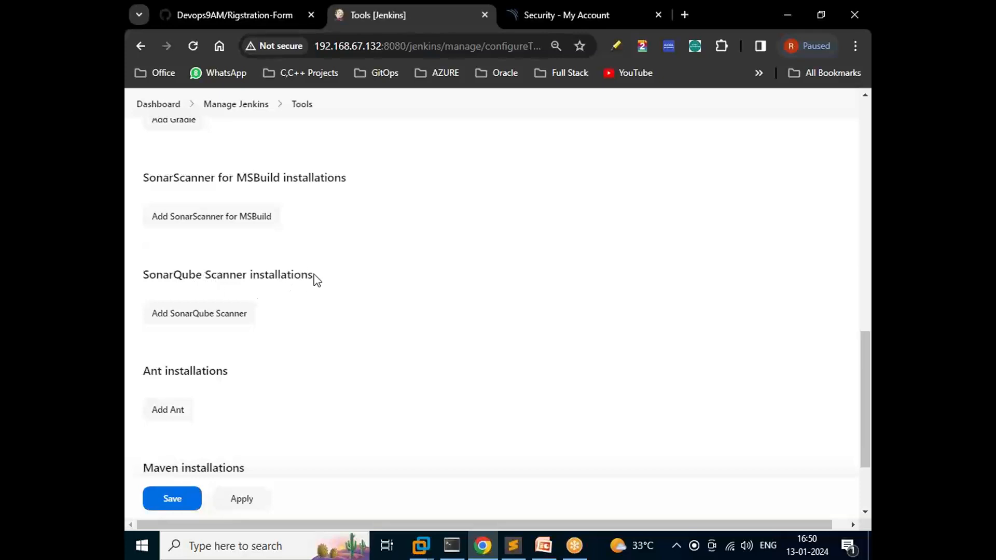
pyautogui.click(188, 319)
pyautogui.scroll(-1, 187, 322)
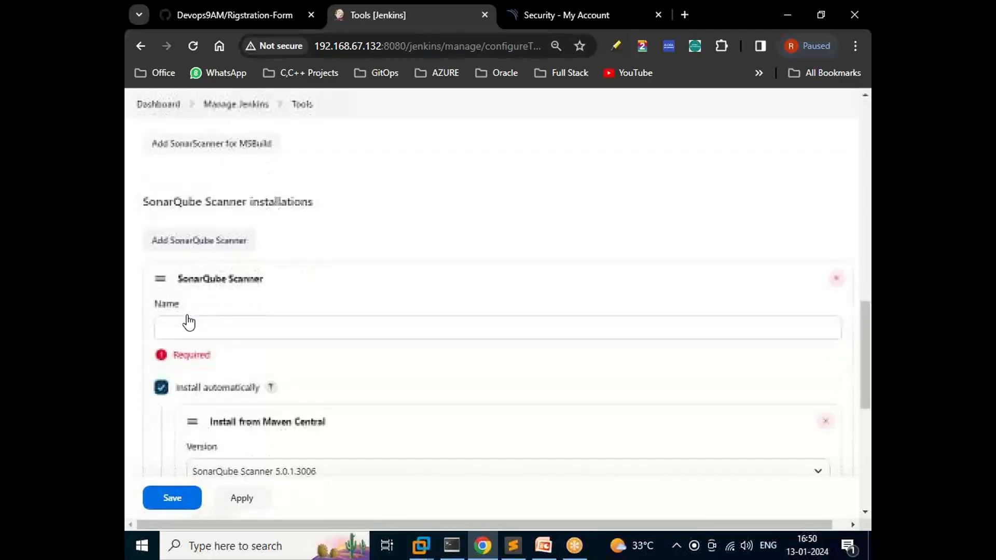
# Copy the token name DevOps-Project-2 from SonarQube, use it as the new scanner installation's name, and save the tool configuration
pyautogui.click(563, 18)
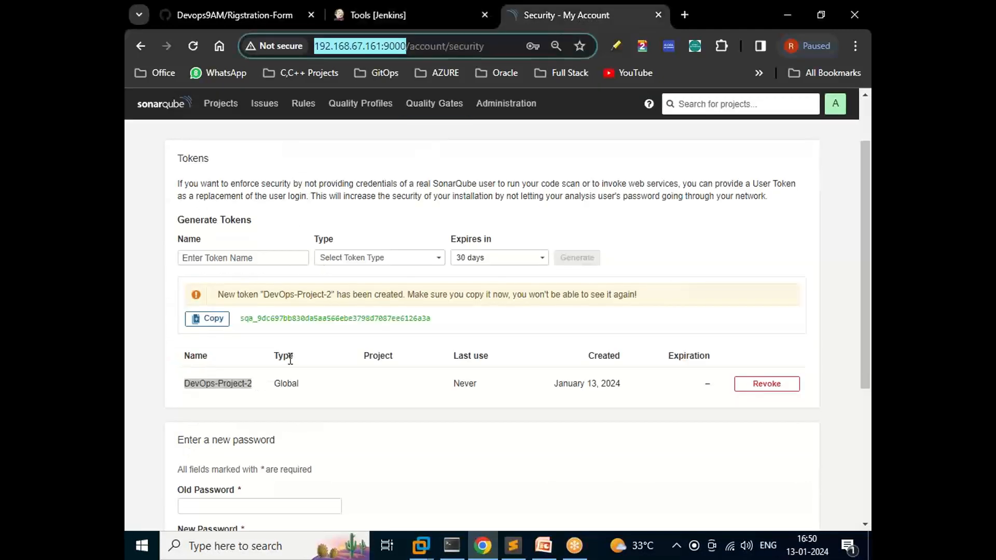
pyautogui.rightClick(231, 381)
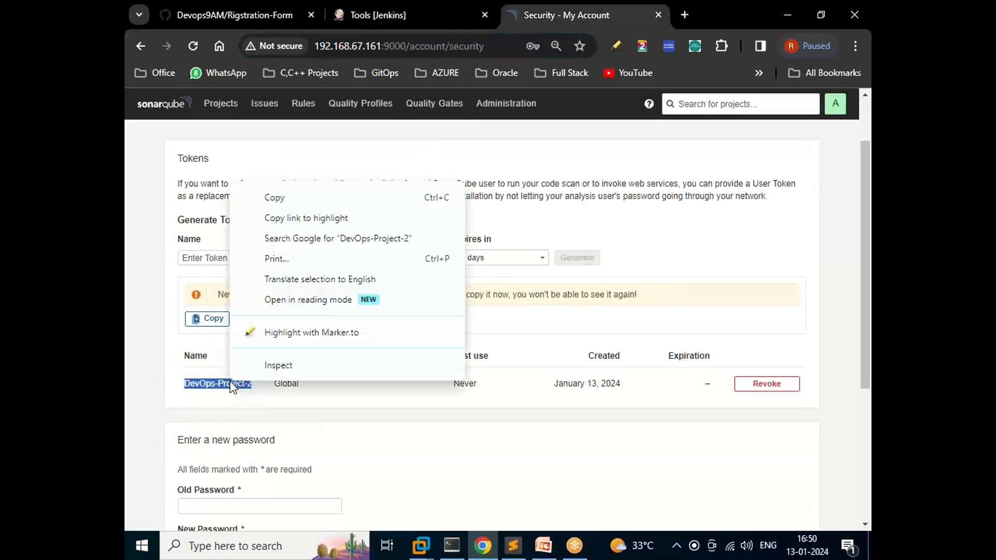
pyautogui.click(270, 201)
pyautogui.click(383, 14)
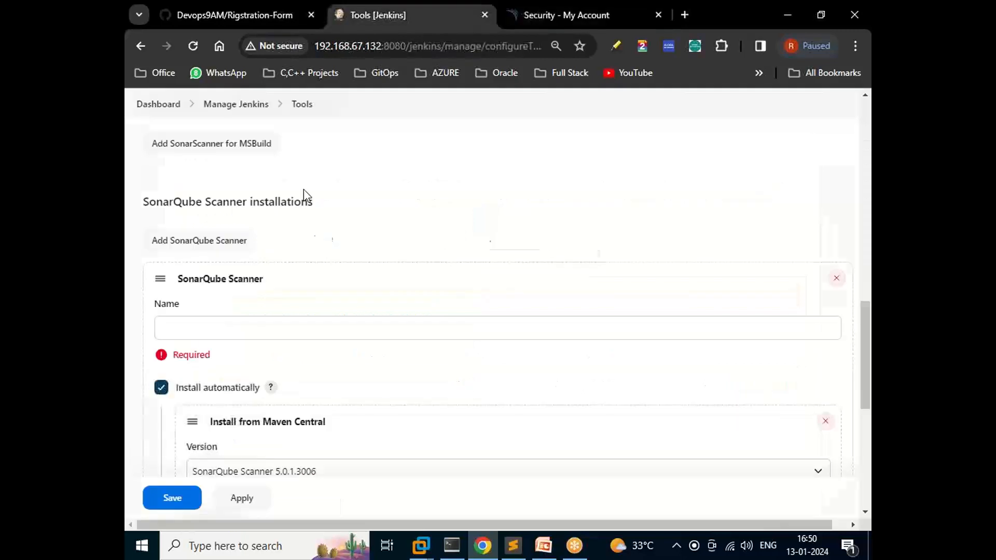
pyautogui.click(240, 332)
pyautogui.hotkey('ctrl', 'v')
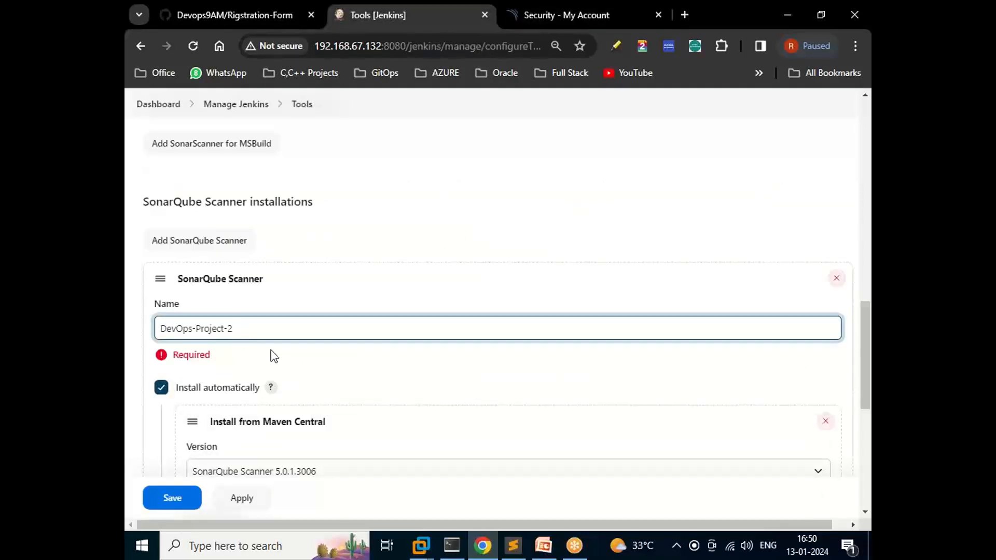
pyautogui.scroll(-1, 274, 356)
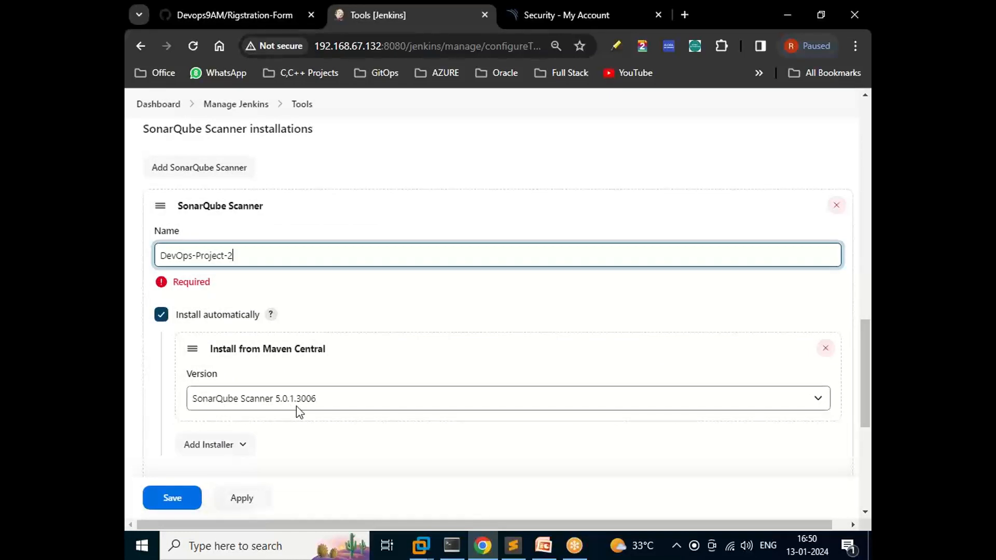
pyautogui.click(182, 504)
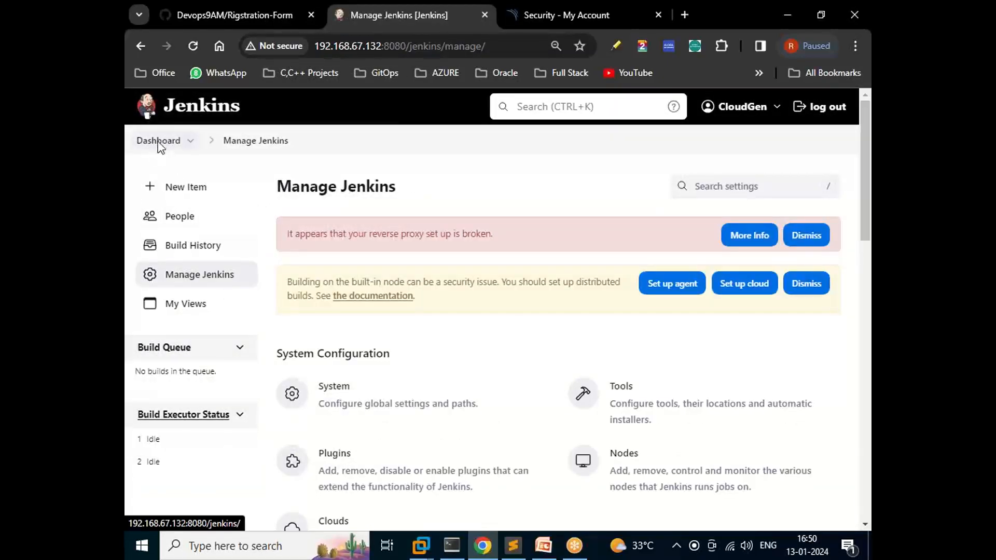
# Run another build of Sonar-Code-Analysis-Project-1 and check the end of build #2's console output
pyautogui.click(157, 141)
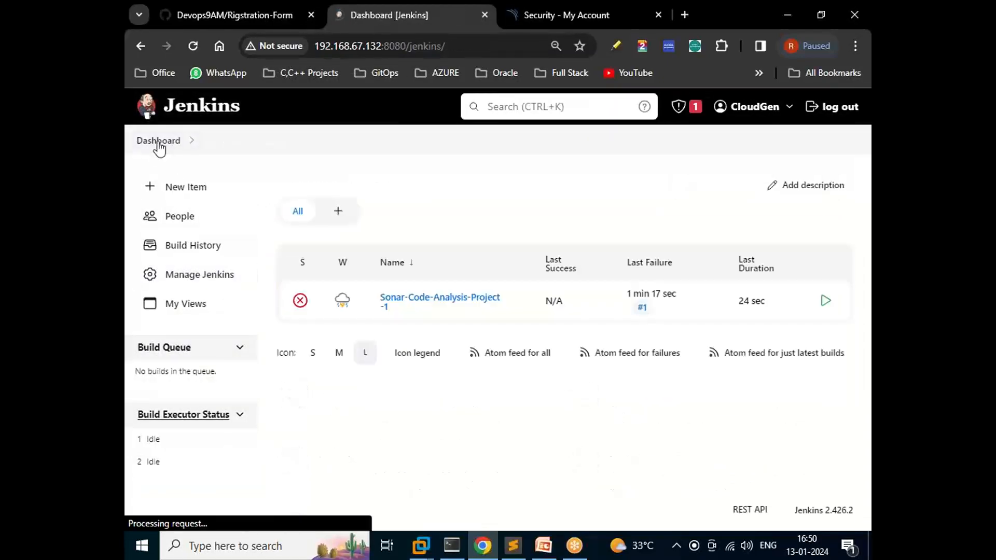
pyautogui.click(437, 298)
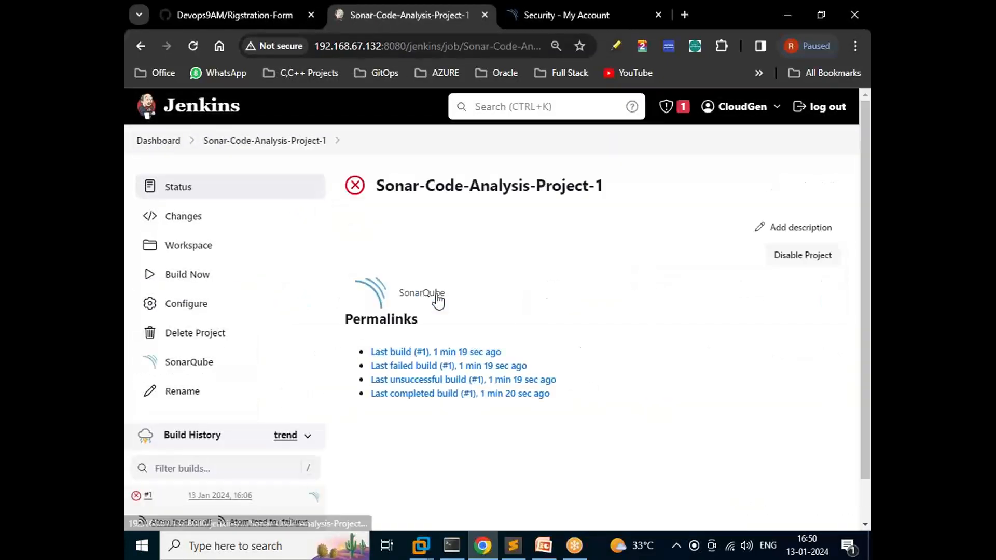
pyautogui.click(204, 280)
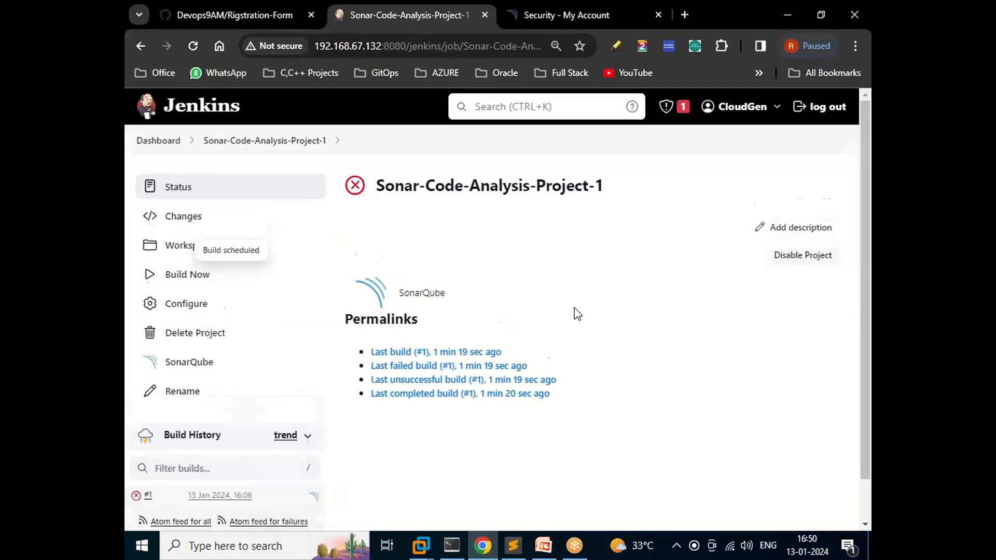
pyautogui.scroll(-1, 577, 314)
pyautogui.scroll(-1, 577, 314)
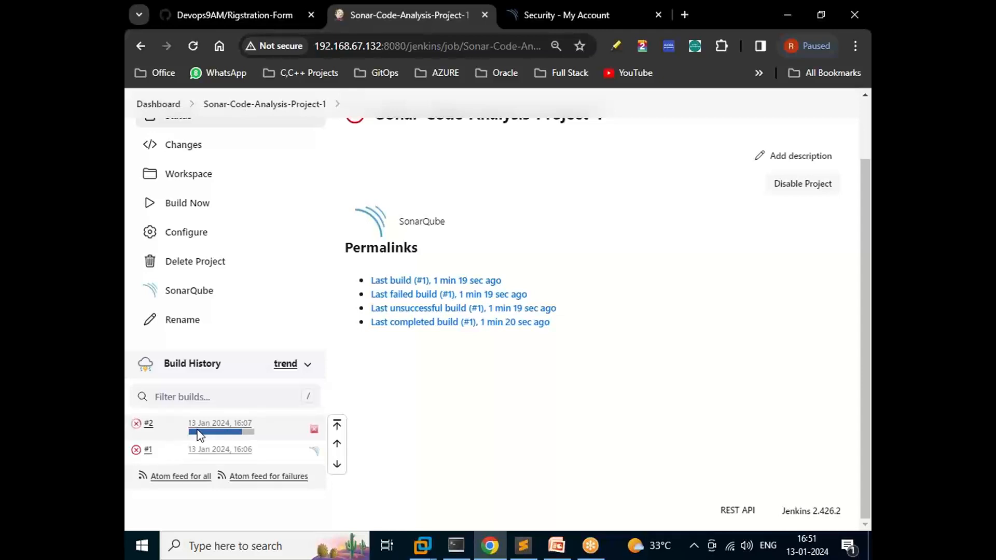
pyautogui.click(219, 423)
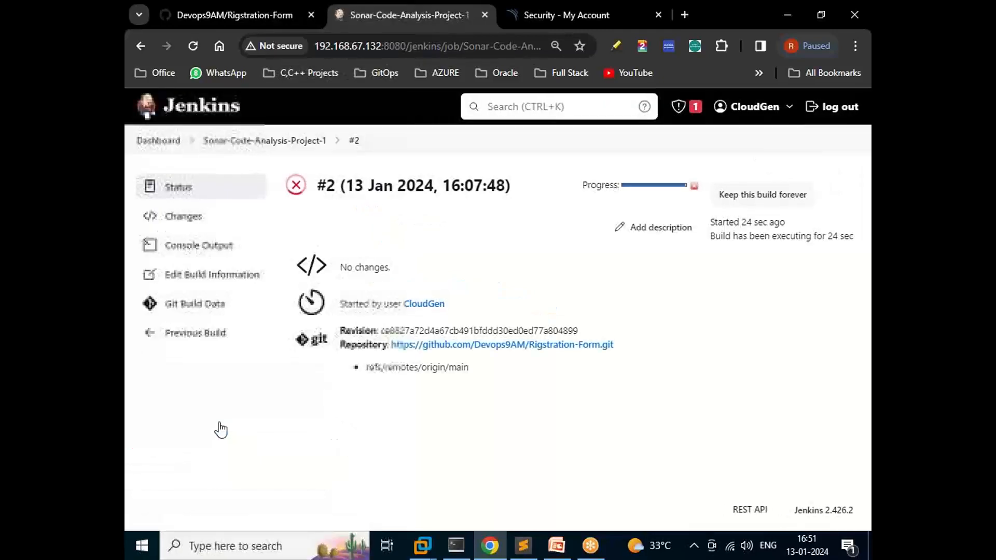
pyautogui.click(191, 248)
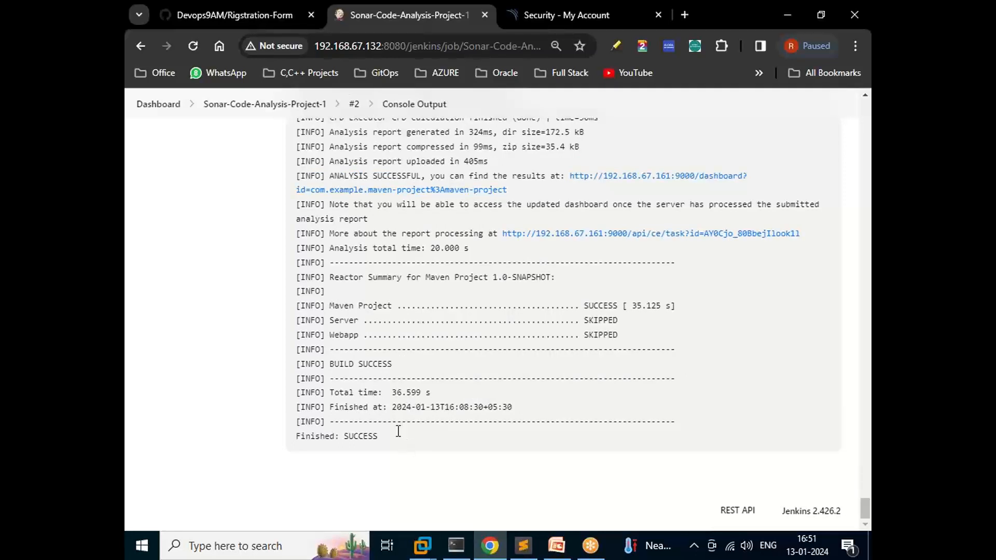
pyautogui.moveTo(399, 434); pyautogui.dragTo(345, 366)
pyautogui.click(468, 475)
# Open the Maven Project overview in SonarQube to review its quality gate status and overall code measures
pyautogui.click(543, 18)
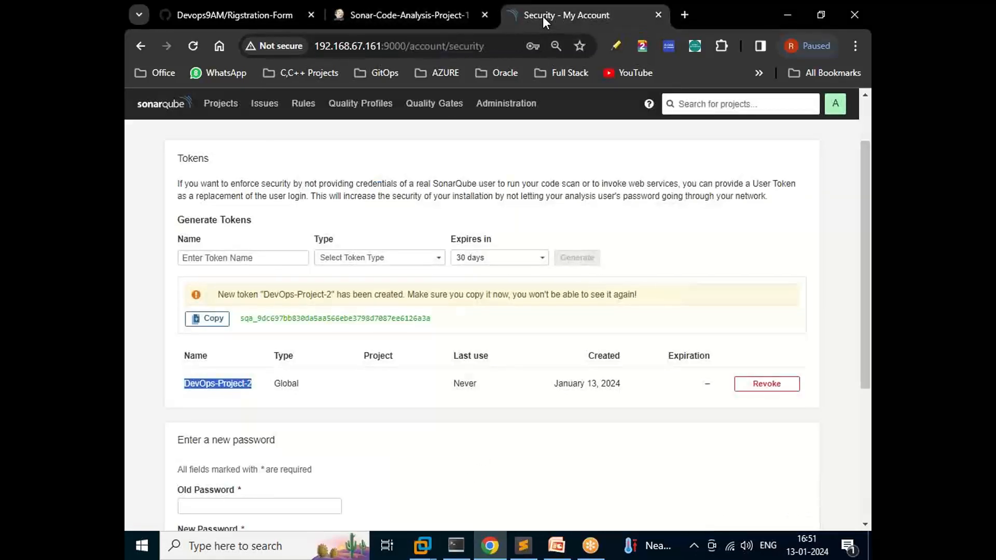
pyautogui.click(229, 108)
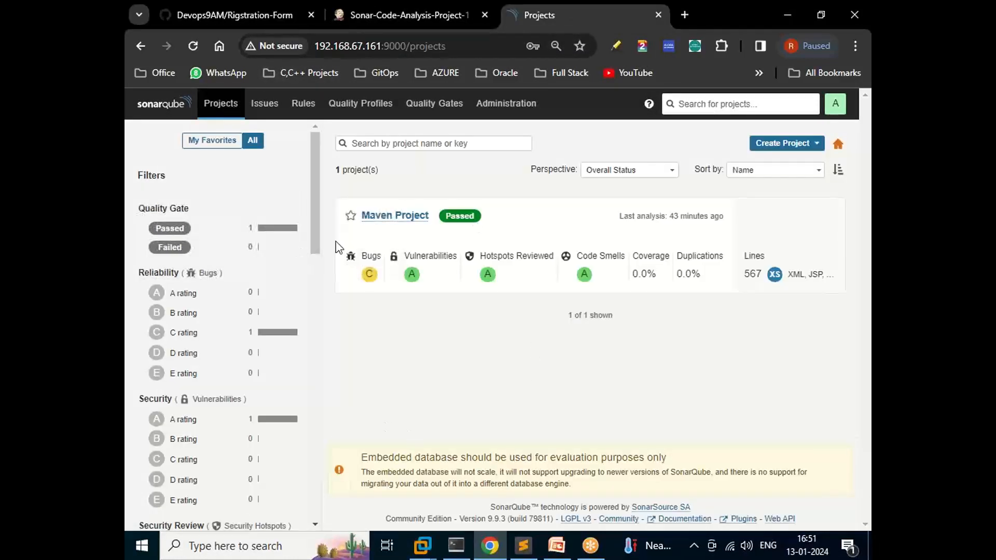
pyautogui.click(389, 218)
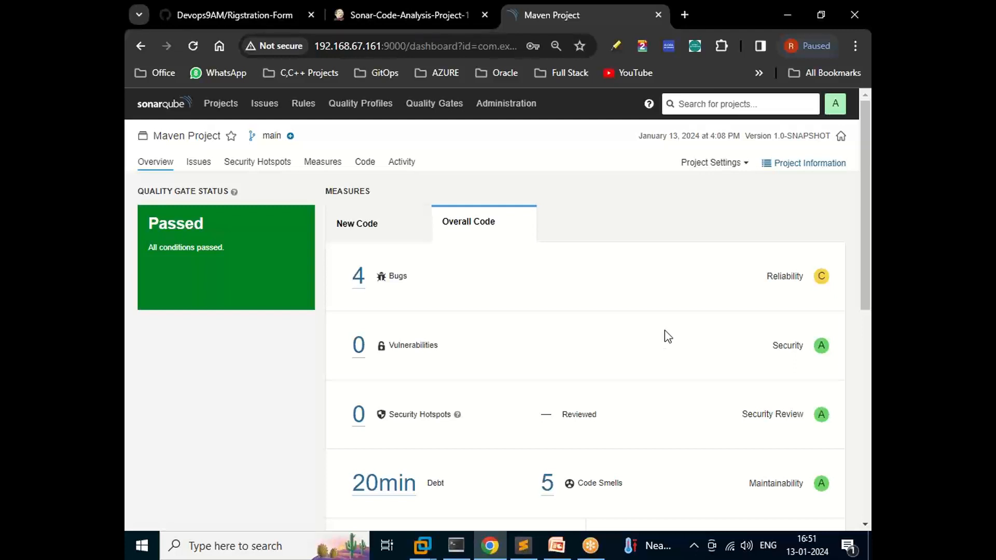
# Switch to PowerPoint to view the DevOps Project - 2 pipeline diagram, and return to the SonarQube project overview in Chrome
pyautogui.moveTo(557, 546)
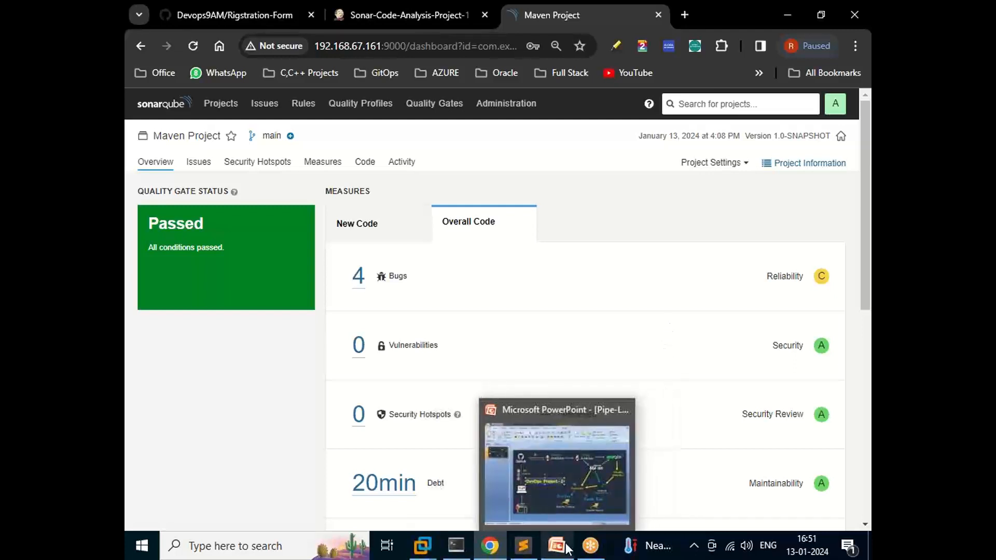
pyautogui.click(557, 477)
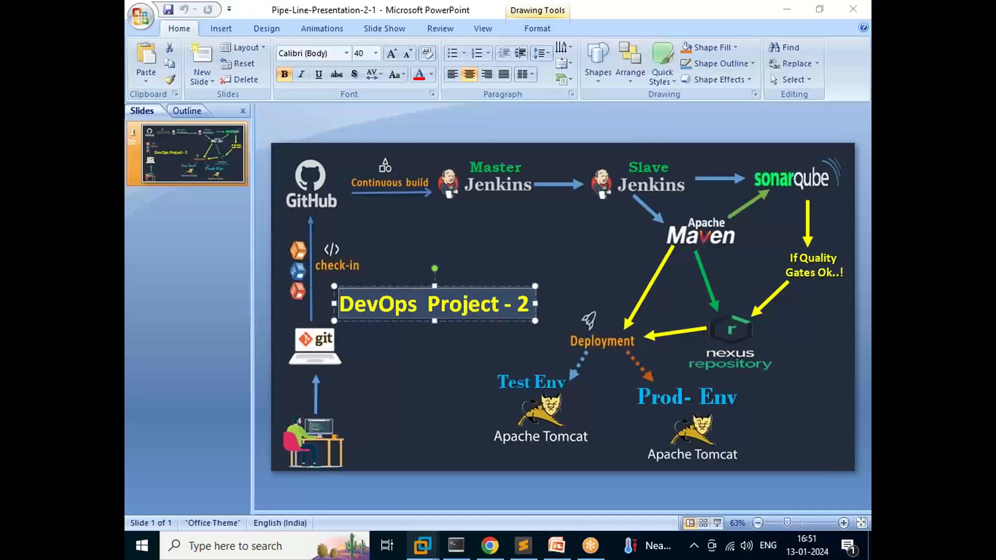
pyautogui.moveTo(490, 546)
pyautogui.click(446, 403)
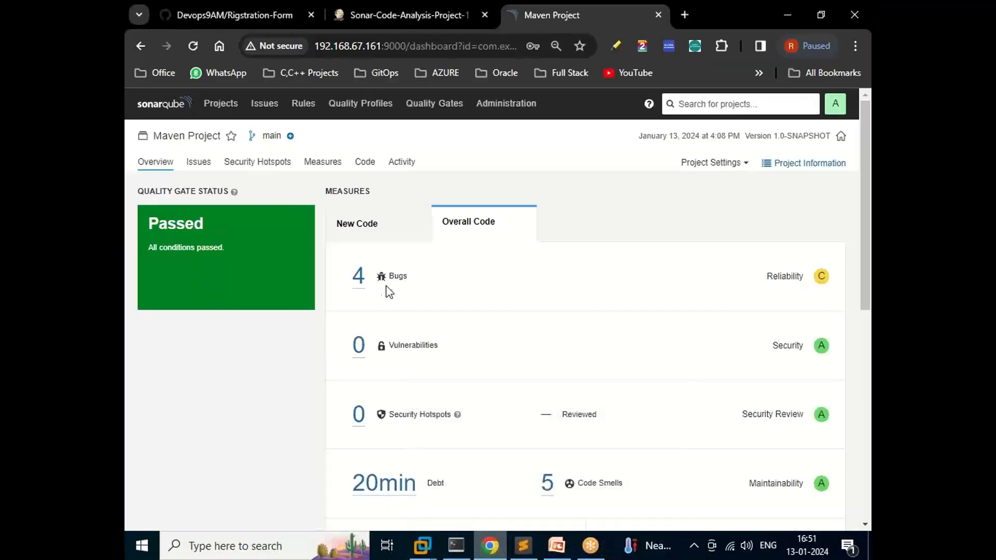
# List the Maven Project's bugs and examine the missing <!DOCTYPE> declaration issue in webapp/src/main/webapp/index.jsp
pyautogui.click(359, 280)
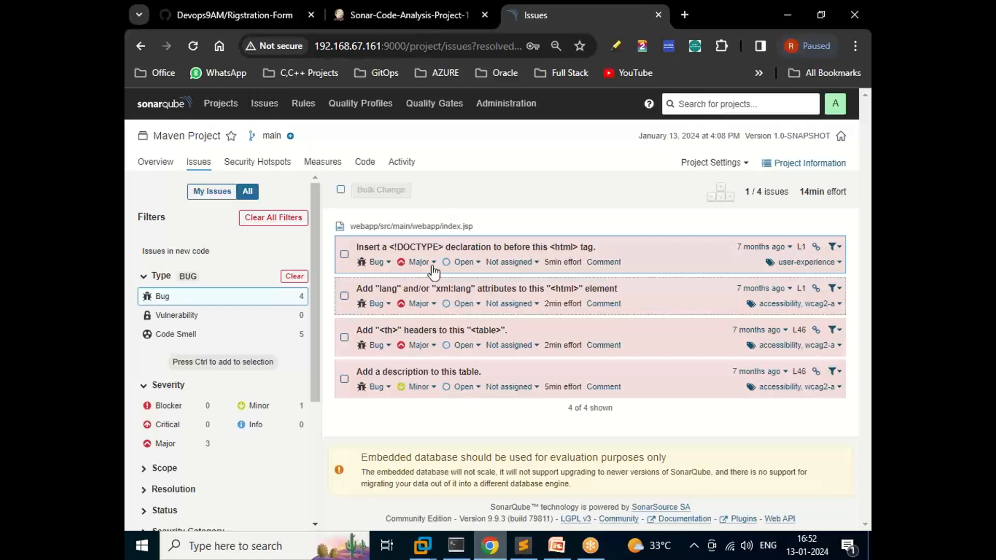
pyautogui.click(392, 249)
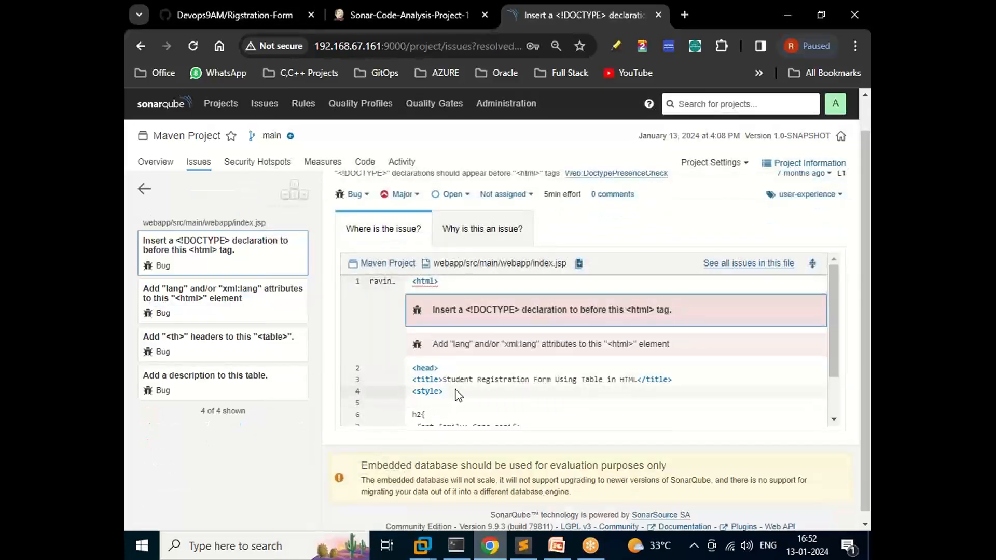
pyautogui.scroll(-2, 462, 397)
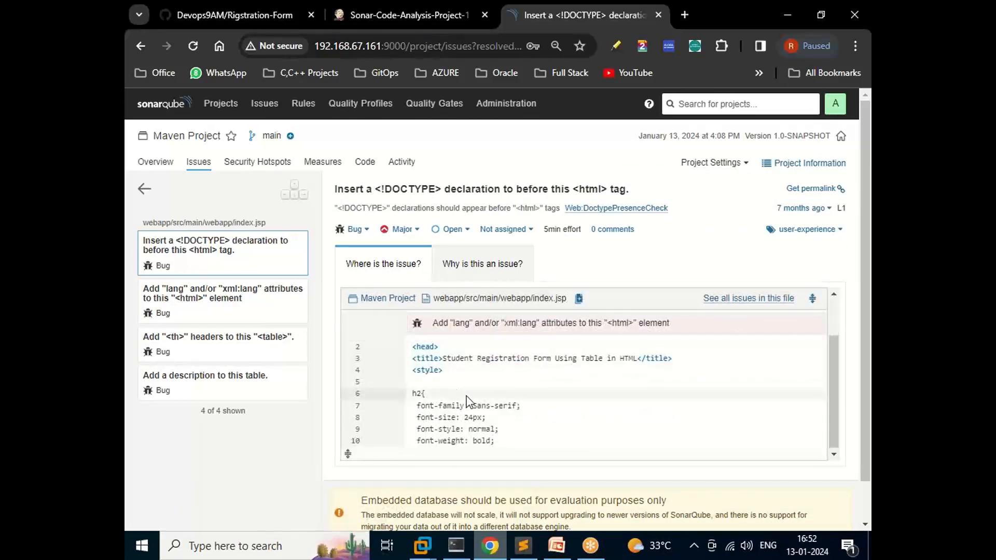
pyautogui.scroll(1, 467, 400)
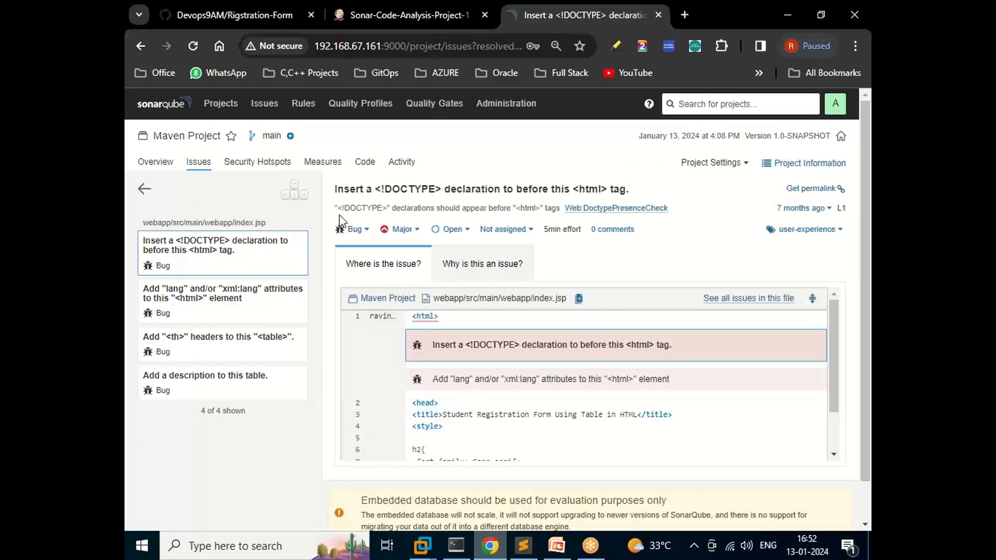
pyautogui.moveTo(351, 206); pyautogui.dragTo(398, 211)
# View the source file server/src/main/java/com/example/Greeter.java in the Rigstration-Form repository on GitHub
pyautogui.click(214, 13)
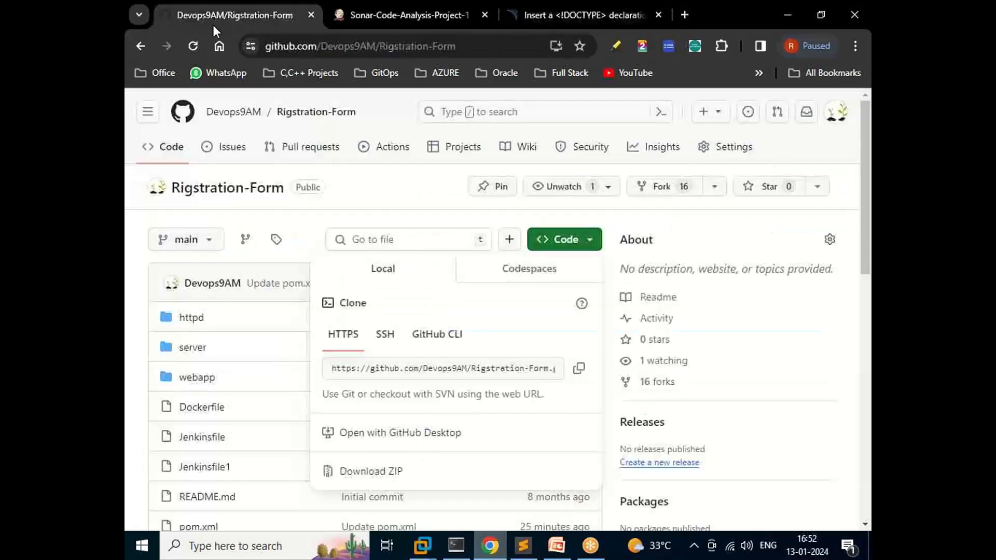
pyautogui.click(383, 203)
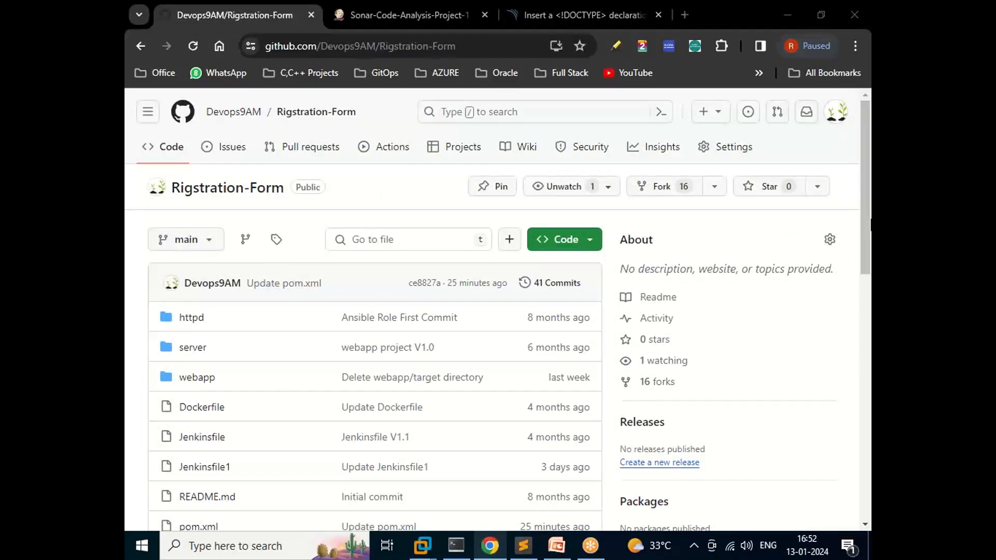
pyautogui.click(187, 348)
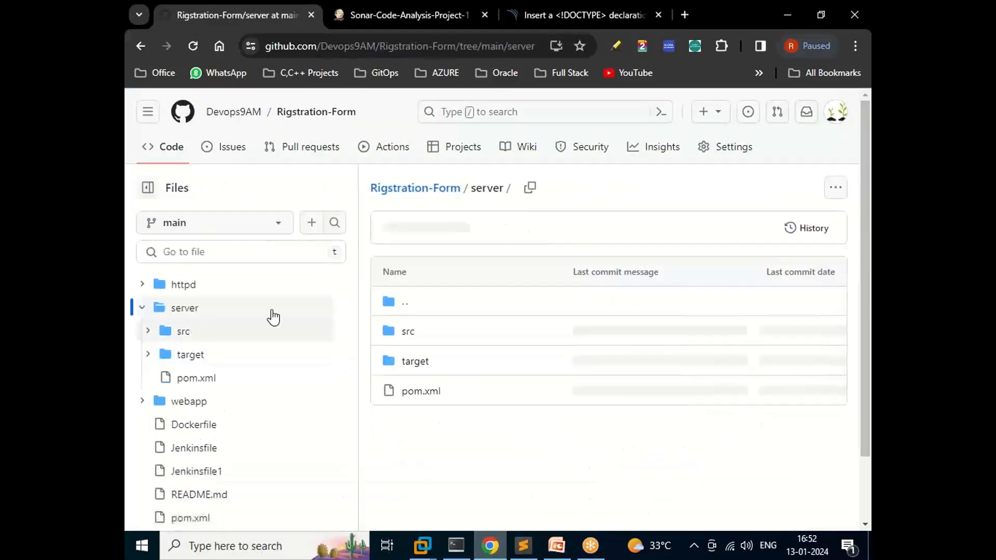
pyautogui.click(410, 333)
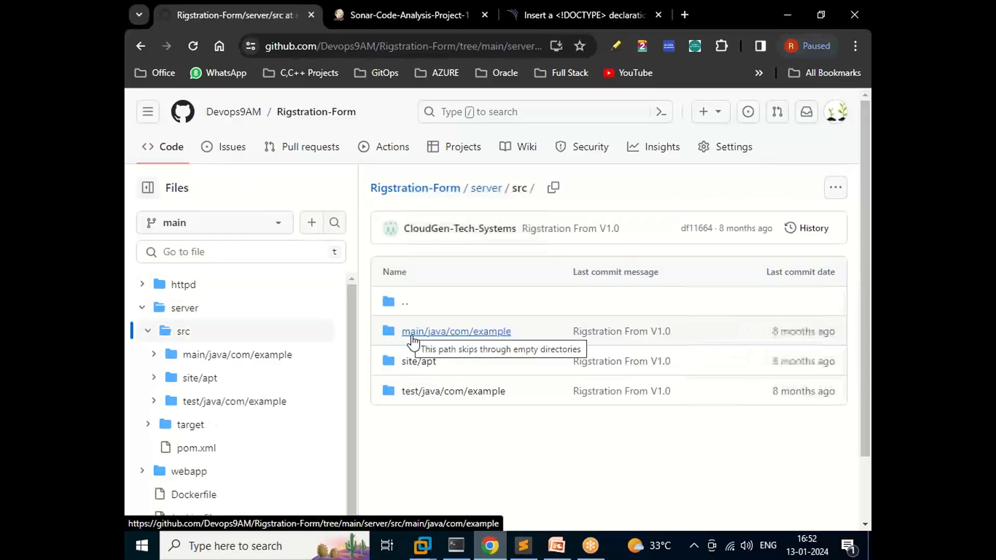
pyautogui.click(476, 334)
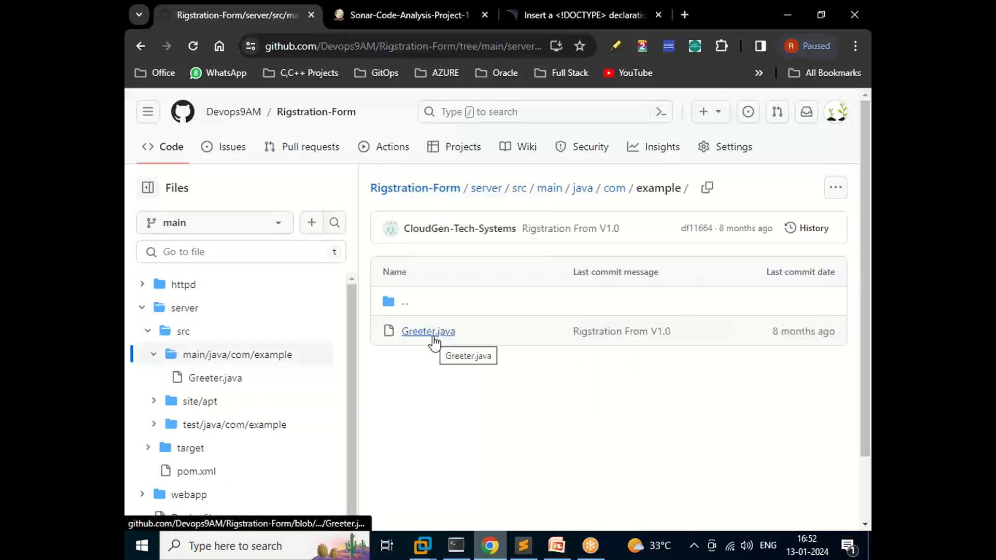
pyautogui.click(429, 332)
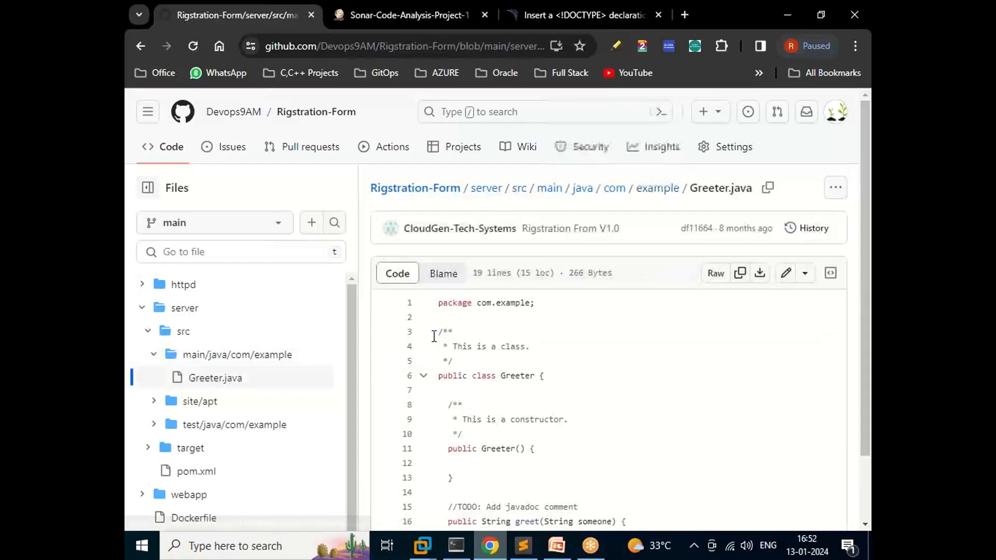
# Examine the test source file server/src/test/java/com/example/TestGreeter.java in the Rigstration-Form repository
pyautogui.scroll(-2, 509, 384)
pyautogui.scroll(2, 374, 251)
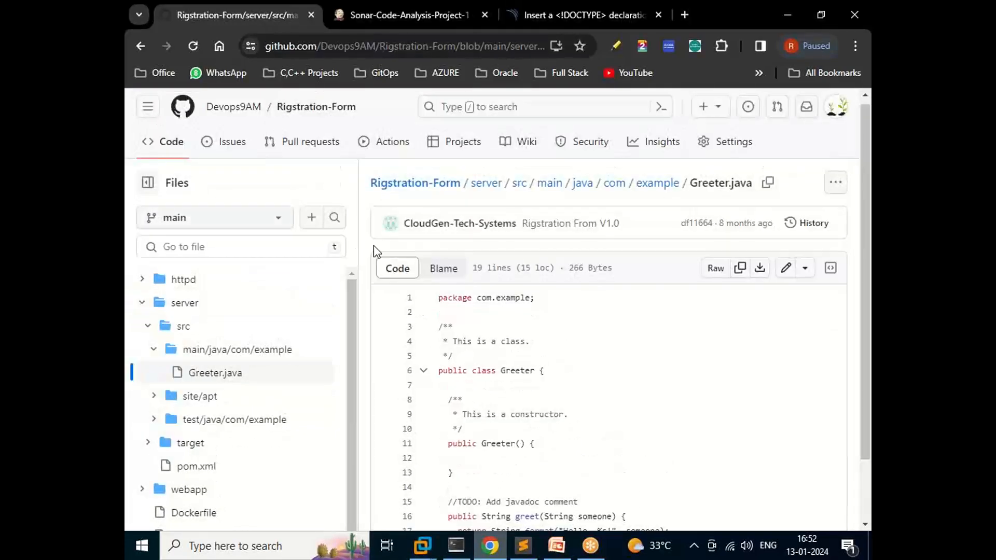
pyautogui.click(519, 186)
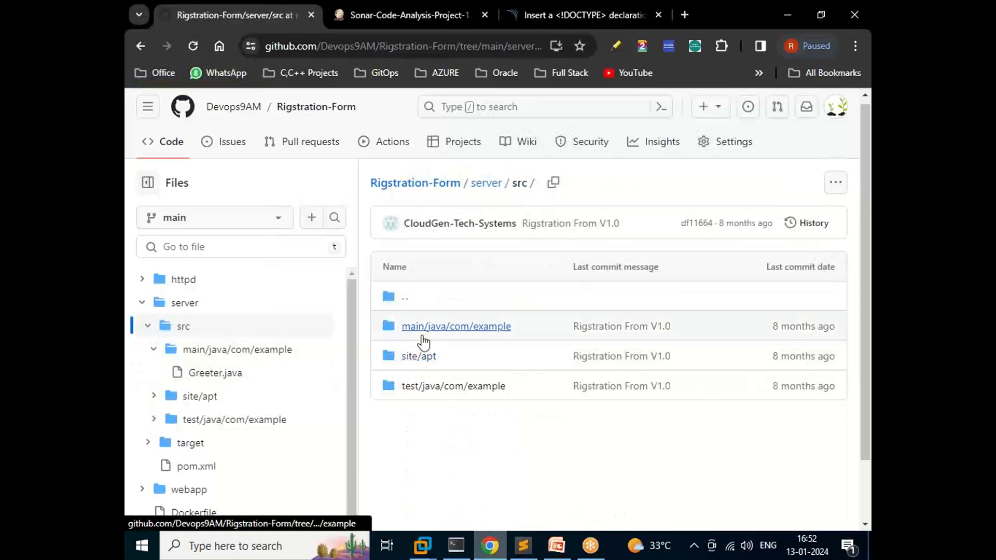
pyautogui.click(433, 388)
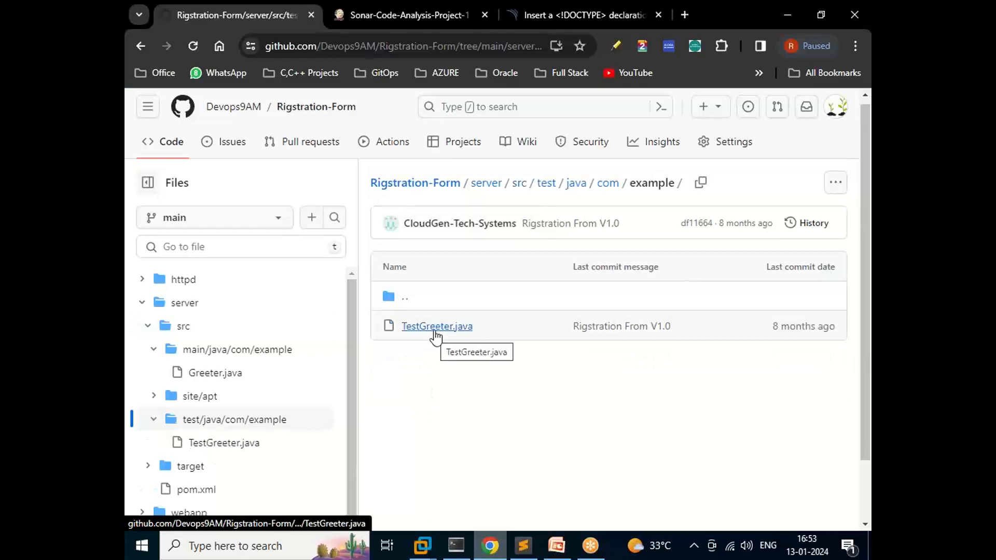
pyautogui.click(435, 331)
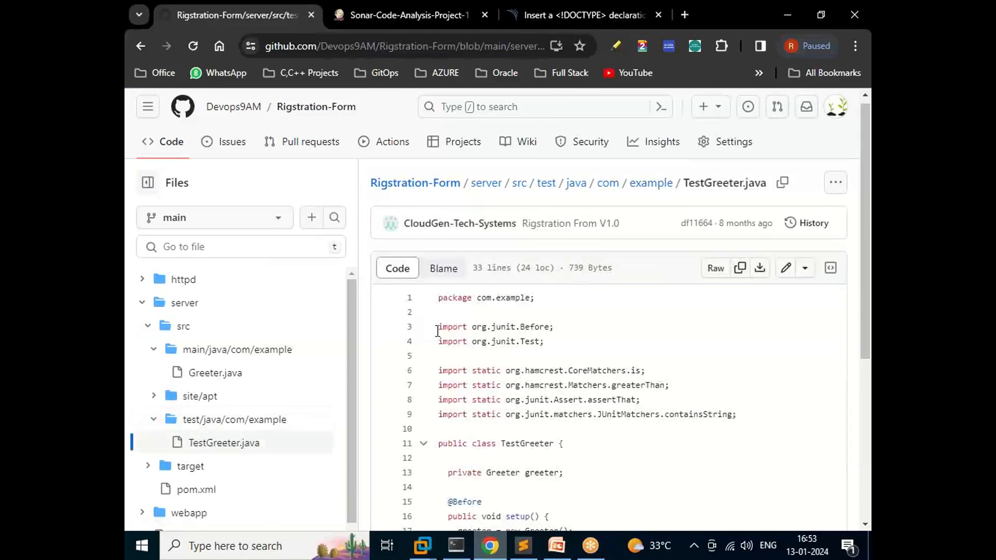
pyautogui.scroll(-2, 438, 331)
pyautogui.scroll(-2, 437, 331)
pyautogui.scroll(4, 519, 234)
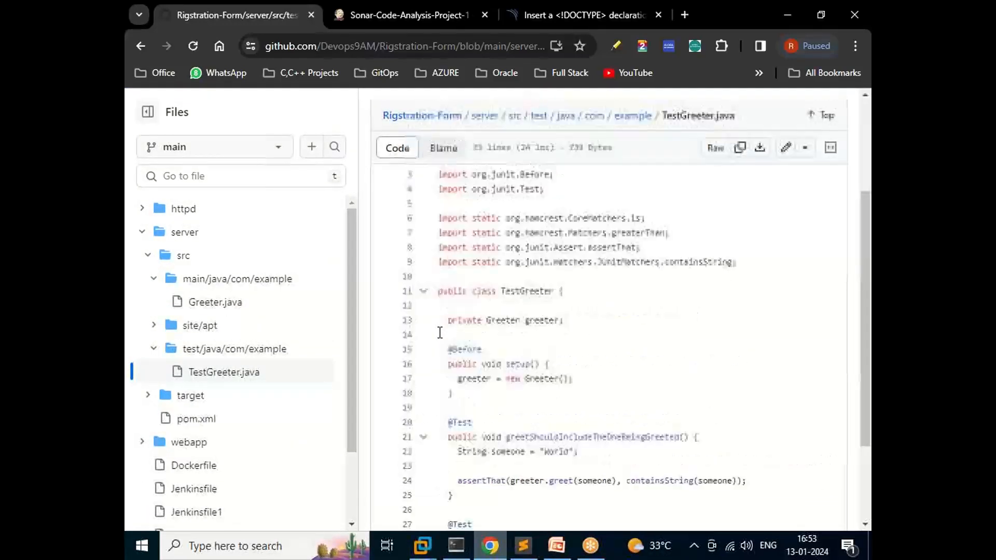
# Browse the site/apt and main/java/com/example folders under server/src, and go back up to the server folder
pyautogui.click(519, 125)
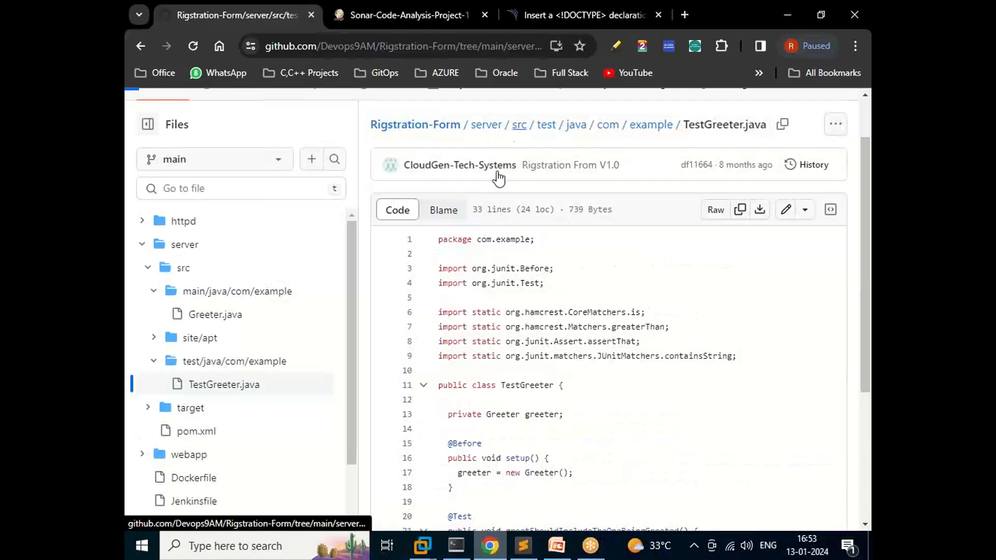
pyautogui.click(417, 299)
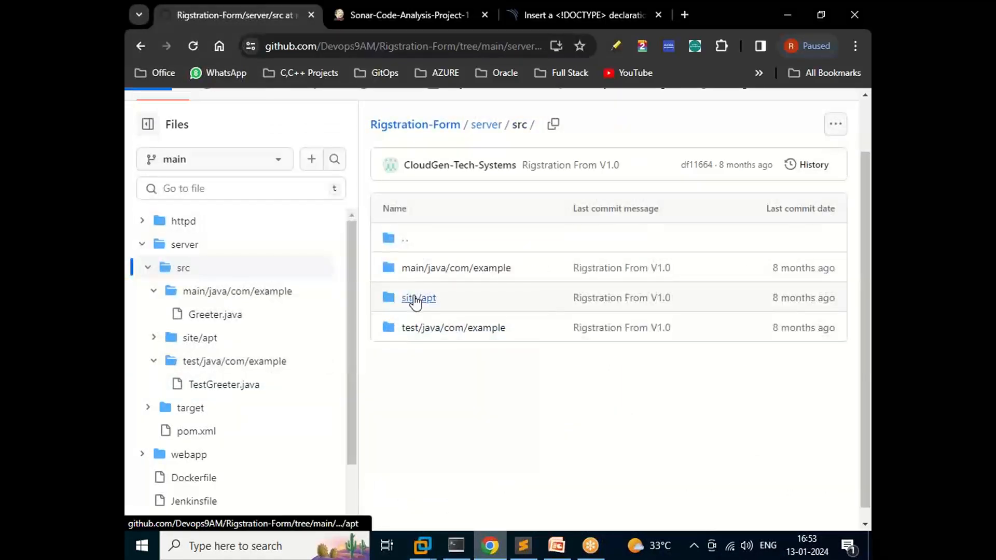
pyautogui.click(419, 273)
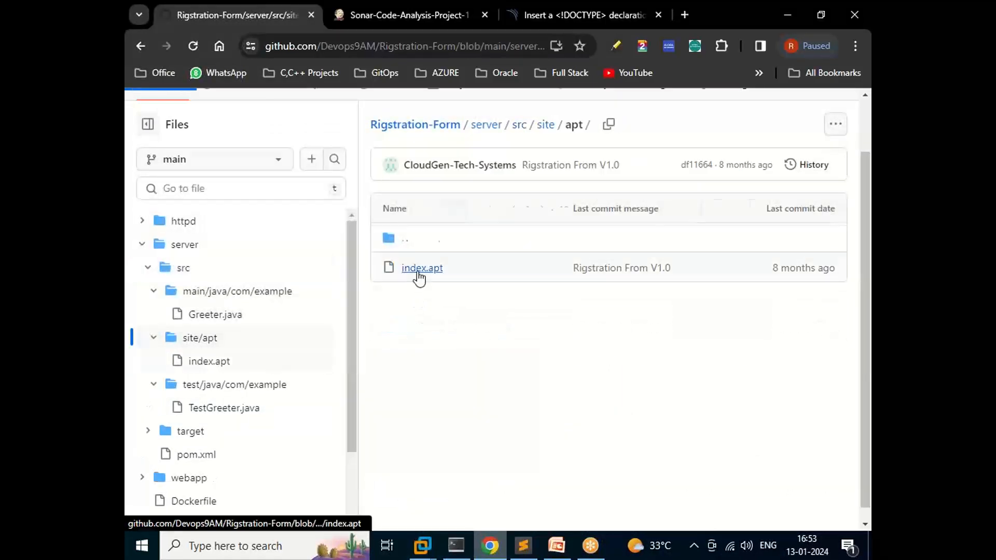
pyautogui.click(509, 134)
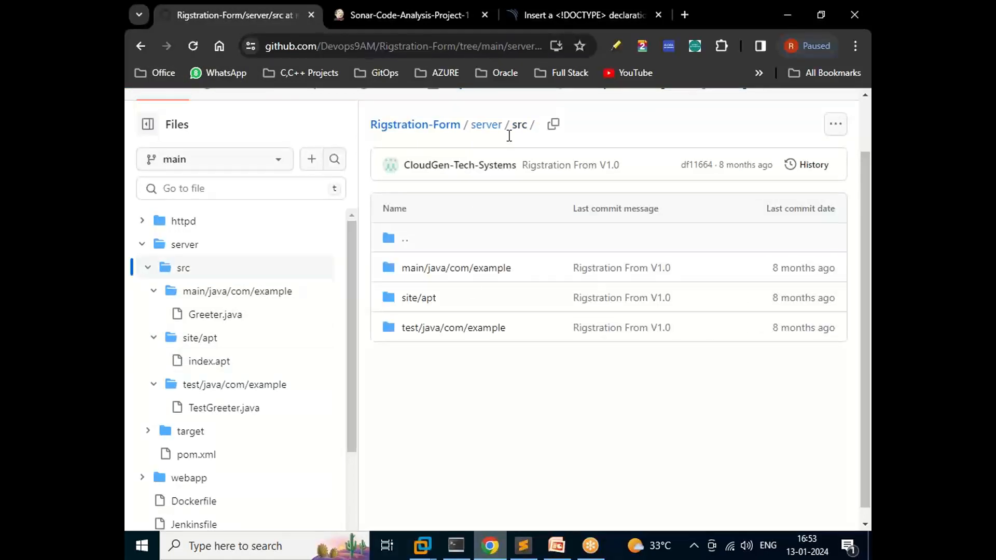
pyautogui.click(470, 270)
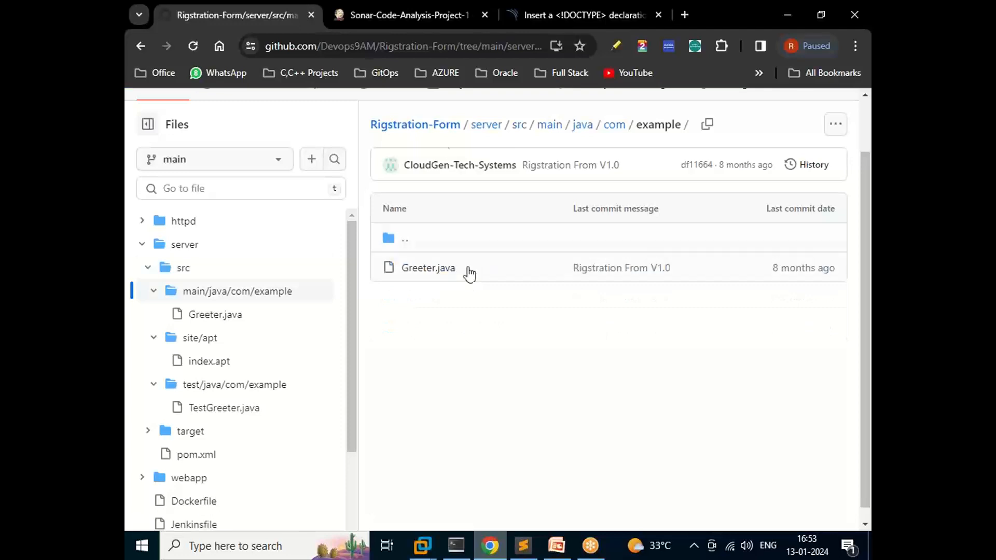
pyautogui.click(482, 129)
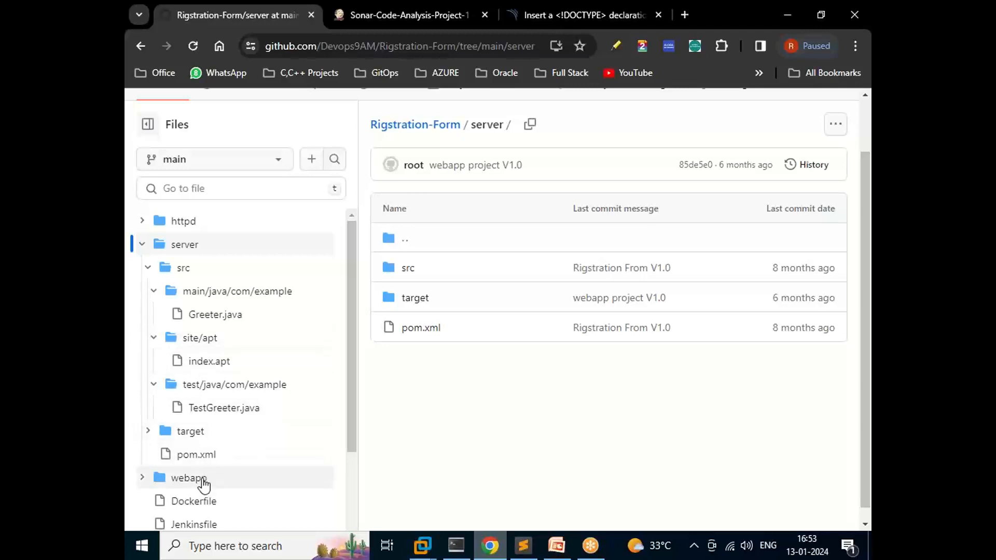
# View webapp/src/main/webapp/index.jsp on GitHub and compare its opening <html> line with the <!DOCTYPE> issue in SonarQube
pyautogui.click(204, 479)
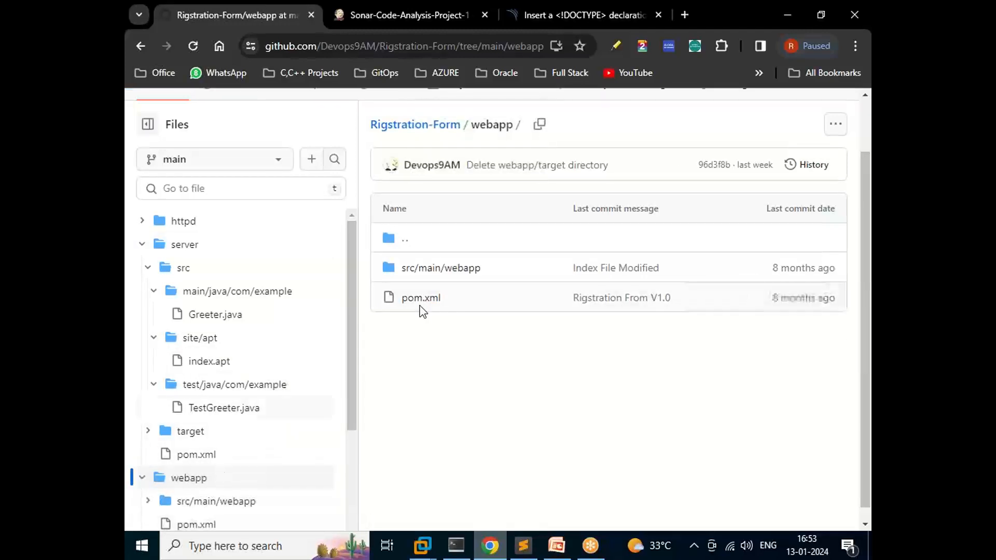
pyautogui.click(457, 268)
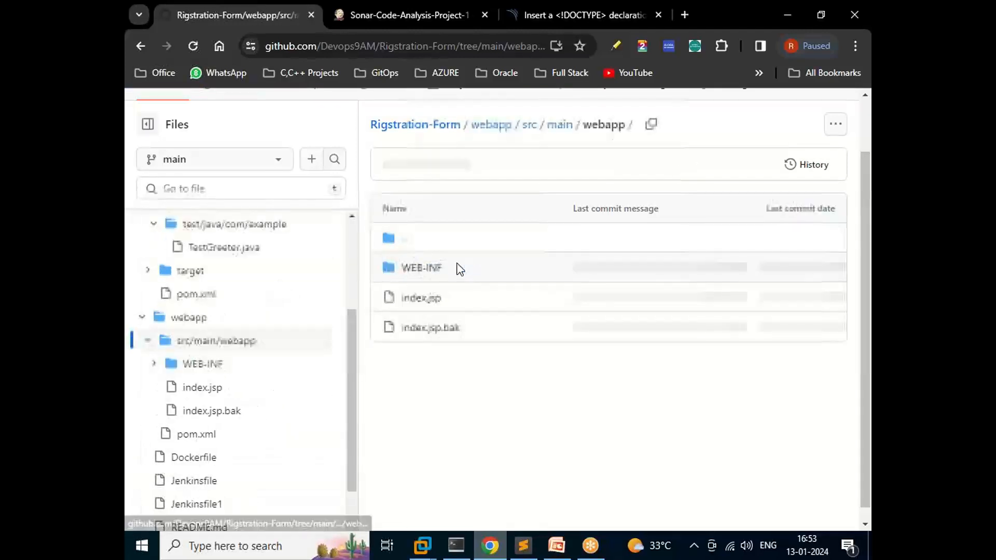
pyautogui.click(419, 302)
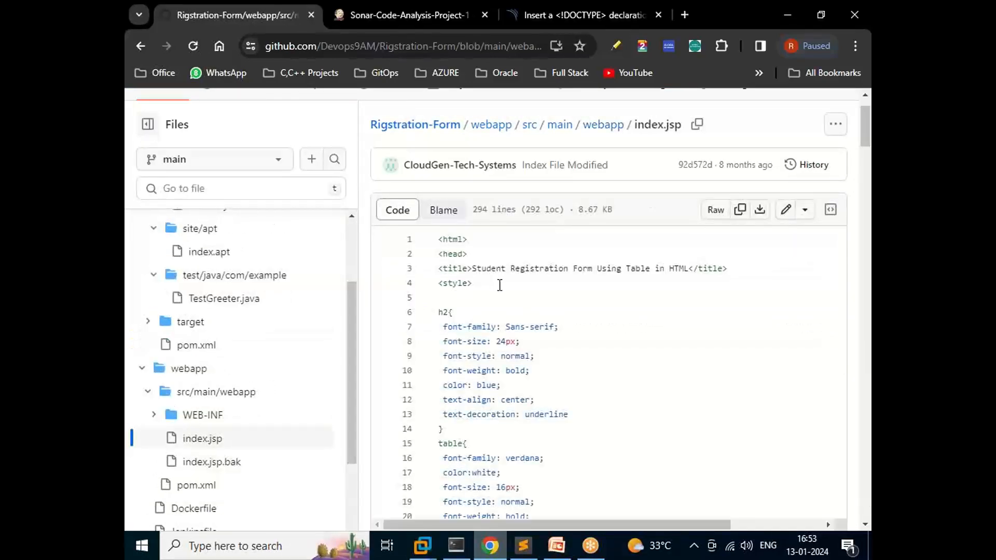
pyautogui.scroll(2, 488, 275)
pyautogui.click(470, 303)
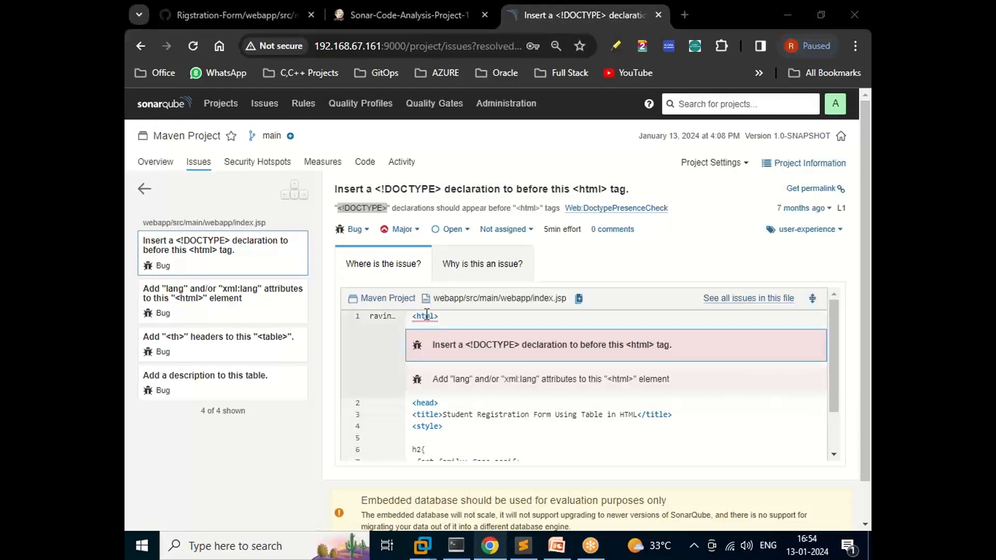
pyautogui.click(229, 17)
# Try to insert an empty line above the <html> tag in the code view of index.jsp
pyautogui.press('Home')
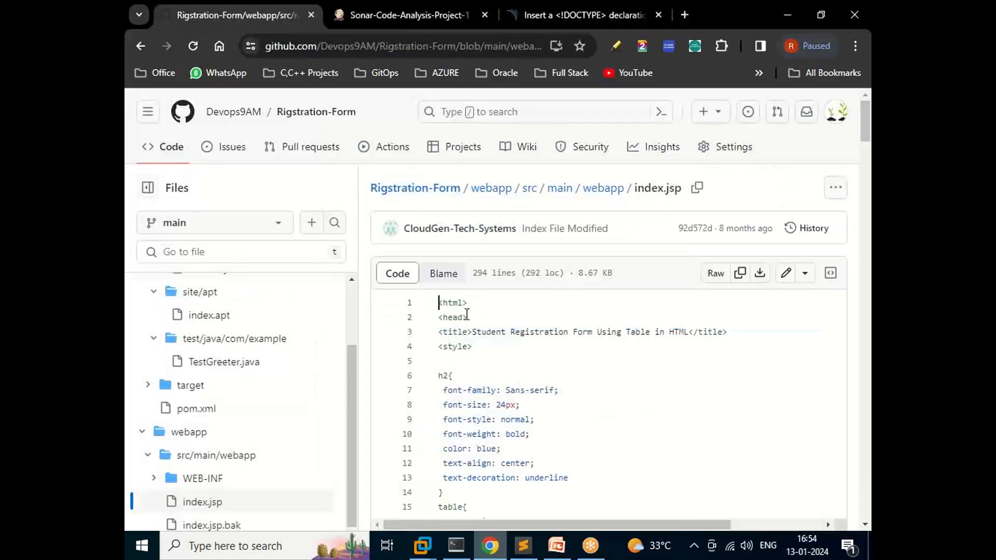
pyautogui.press('Return')
pyautogui.press('Up')
pyautogui.press('Return')
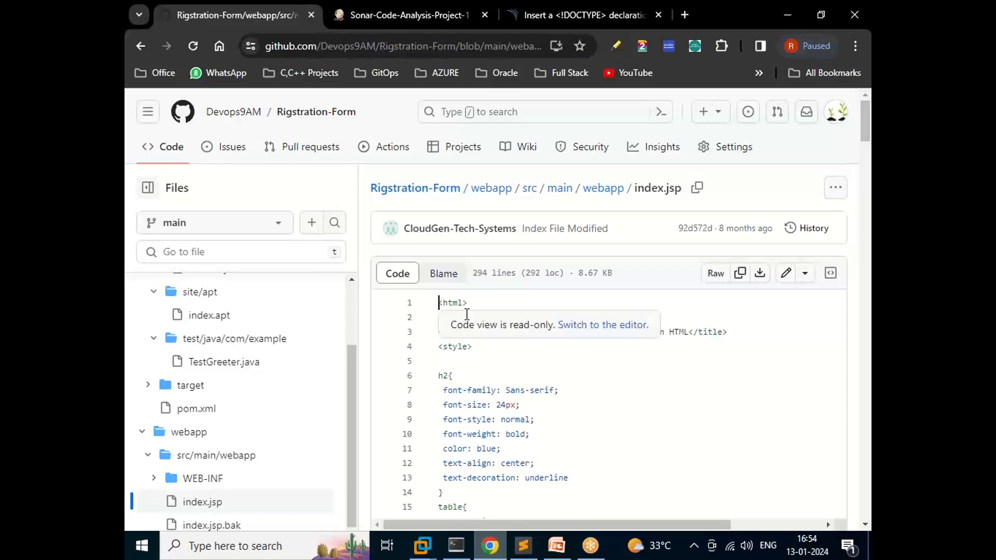
# Add <!DOCTYPE html> as a new first line of index.jsp and commit it directly to the main branch as "Update index.jsp"
pyautogui.click(786, 273)
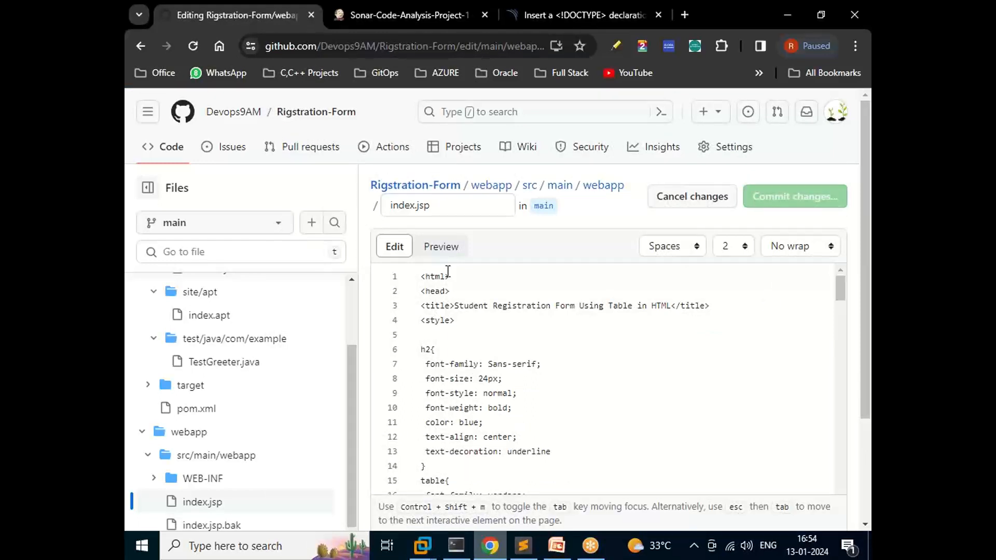
pyautogui.press('Return')
pyautogui.press('Up')
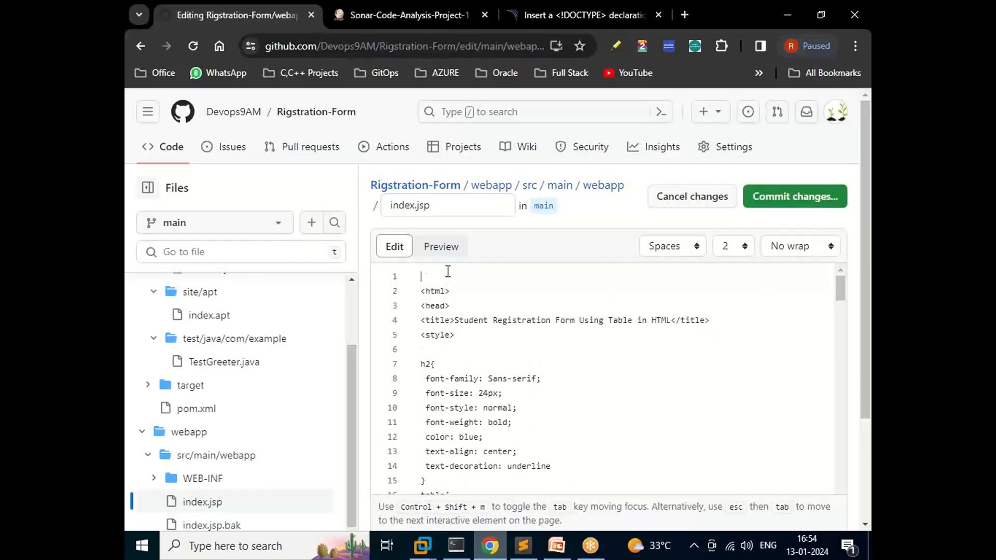
pyautogui.write('<!DOCTYPE html>')
pyautogui.click(773, 202)
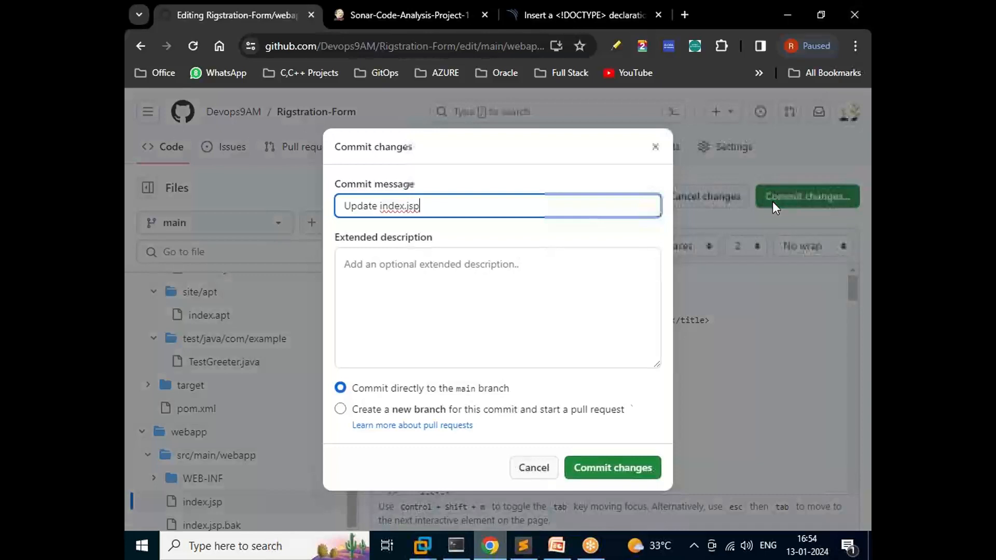
pyautogui.click(625, 461)
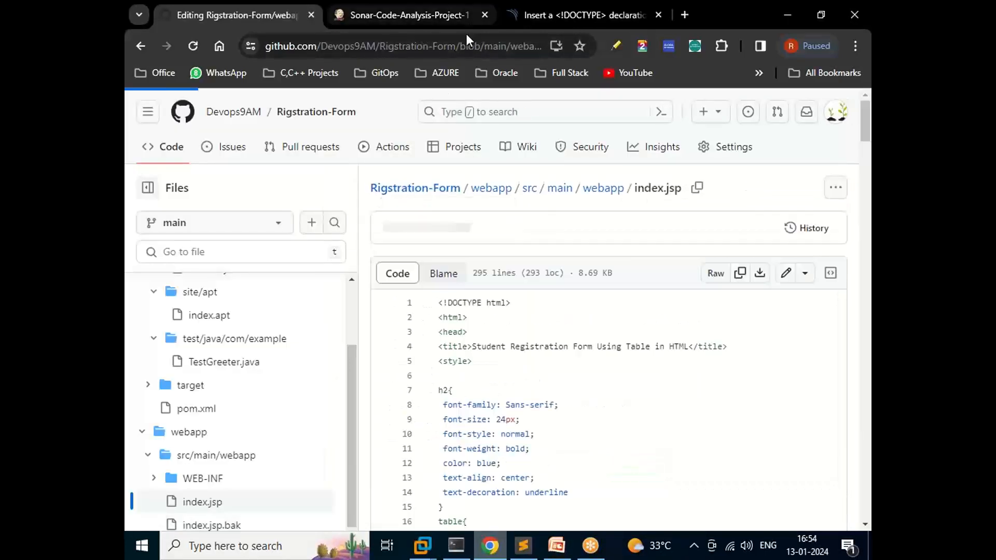
# Run a new build of Sonar-Code-Analysis-Project-1 in Jenkins and check its console output
pyautogui.click(434, 20)
pyautogui.click(214, 103)
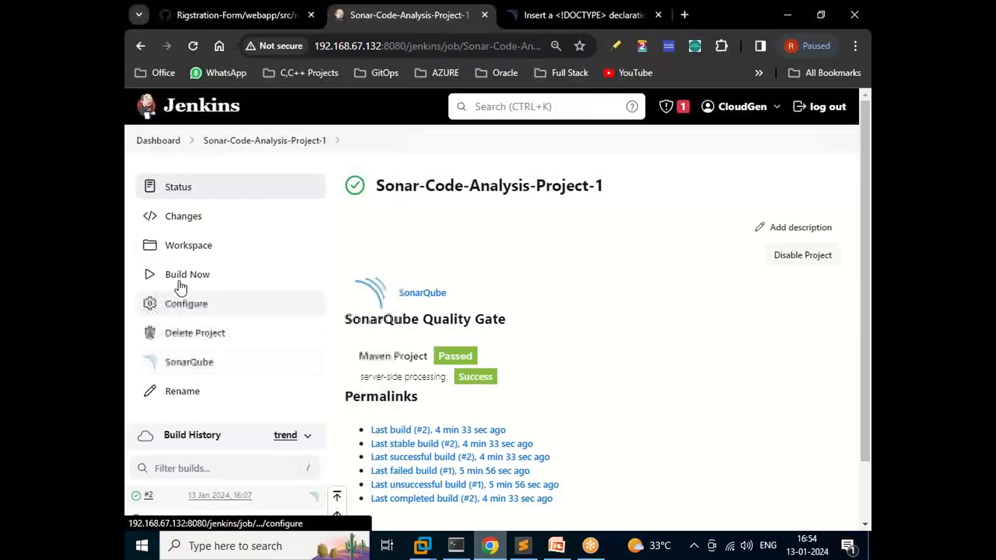
pyautogui.click(216, 278)
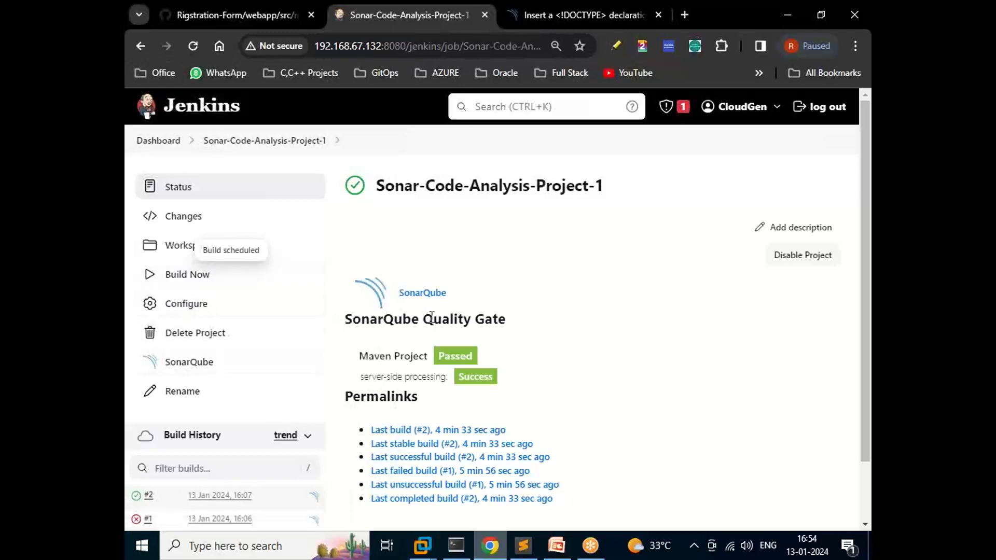
pyautogui.scroll(-1, 560, 318)
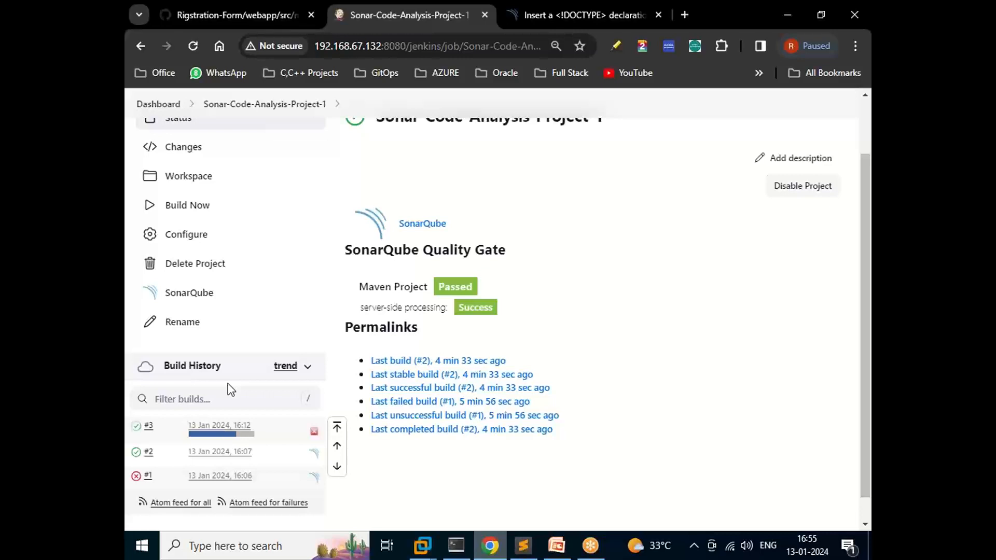
pyautogui.click(213, 430)
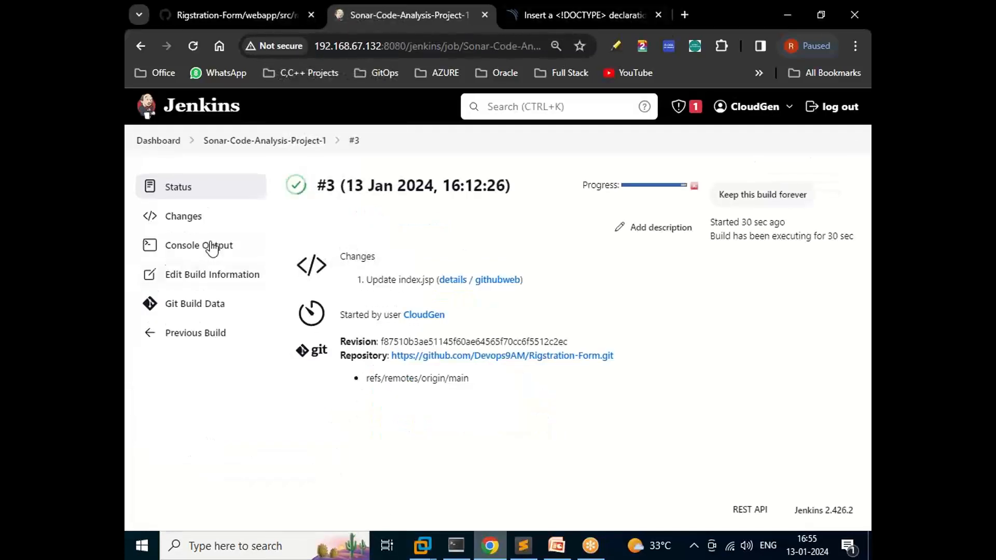
pyautogui.click(211, 245)
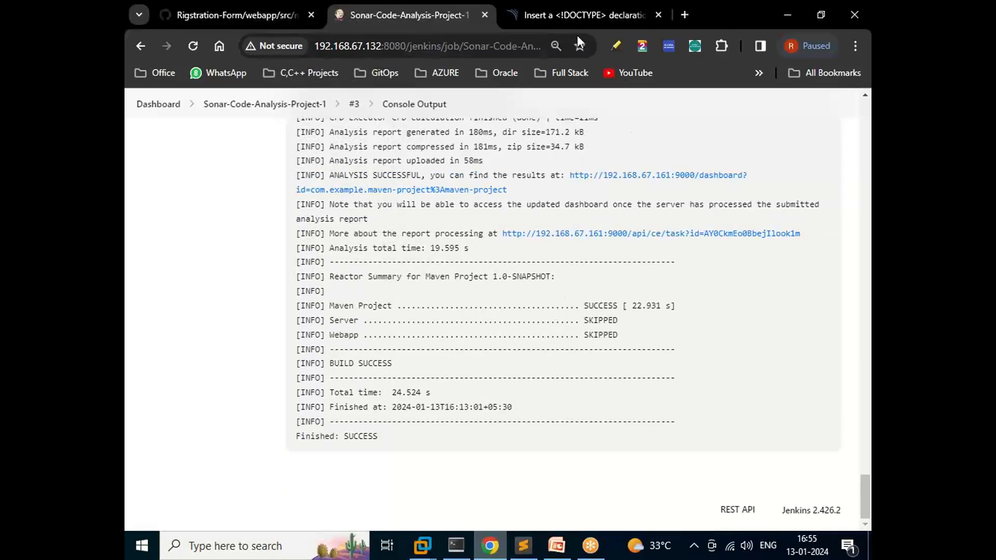
# Refresh the Maven Project issues in SonarQube, and list the project's bugs again from its overall code measures
pyautogui.click(580, 16)
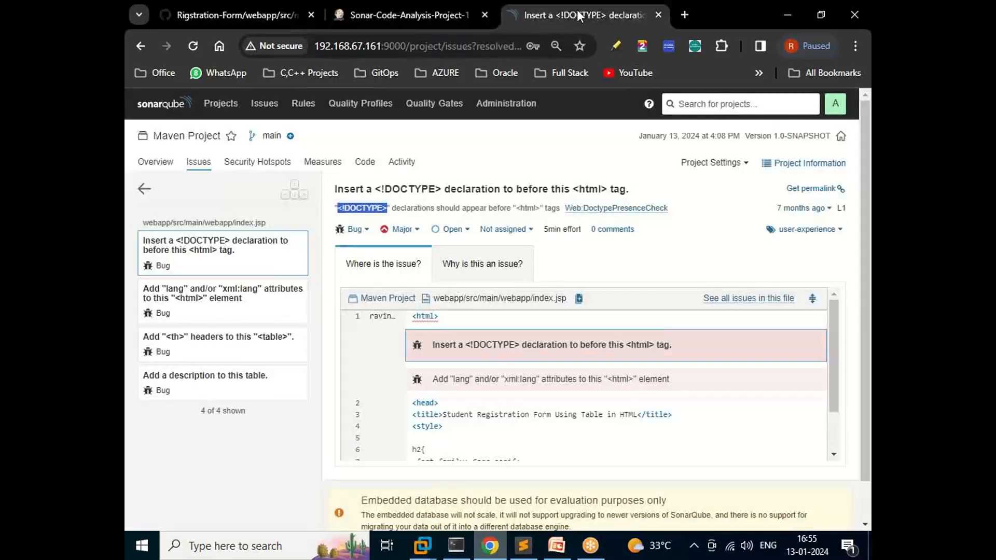
pyautogui.click(192, 46)
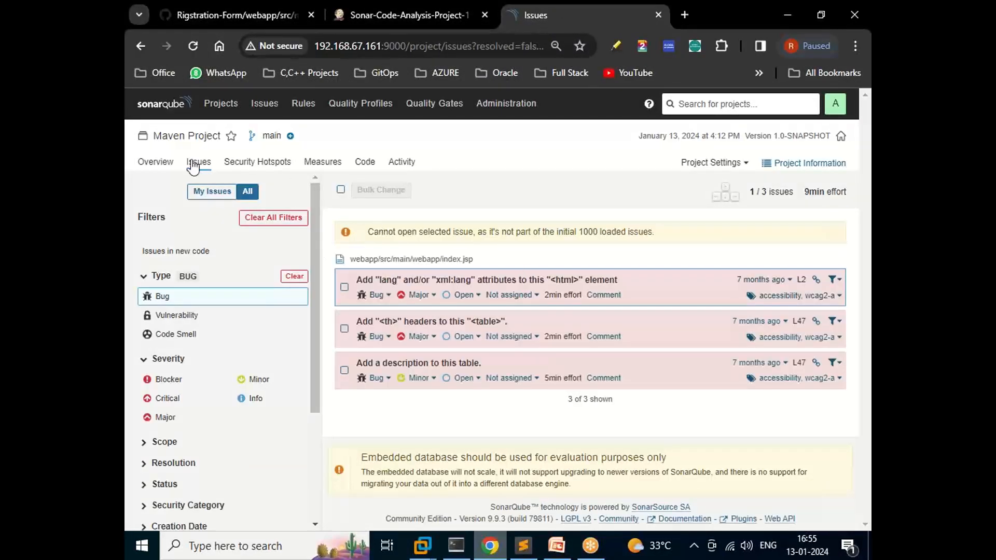
pyautogui.click(222, 104)
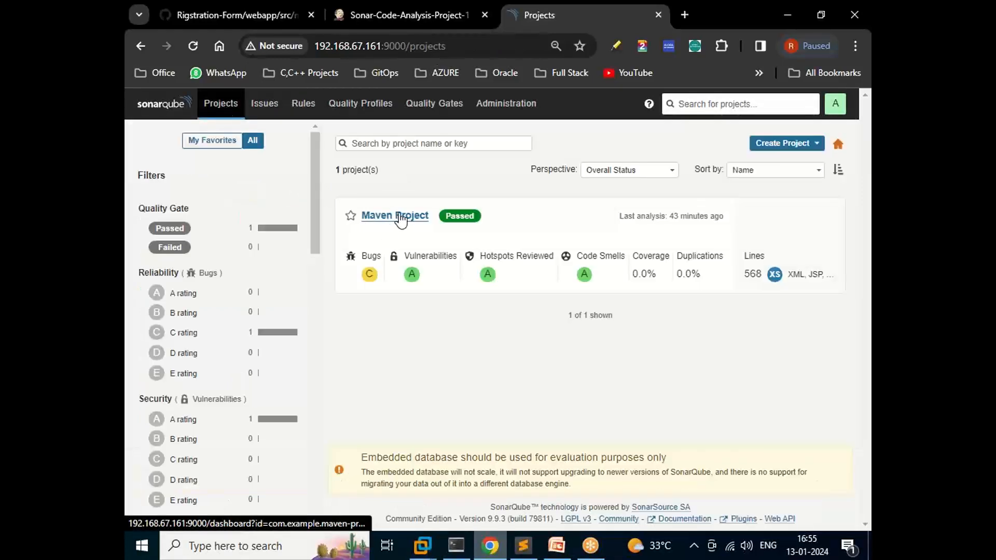
pyautogui.click(401, 217)
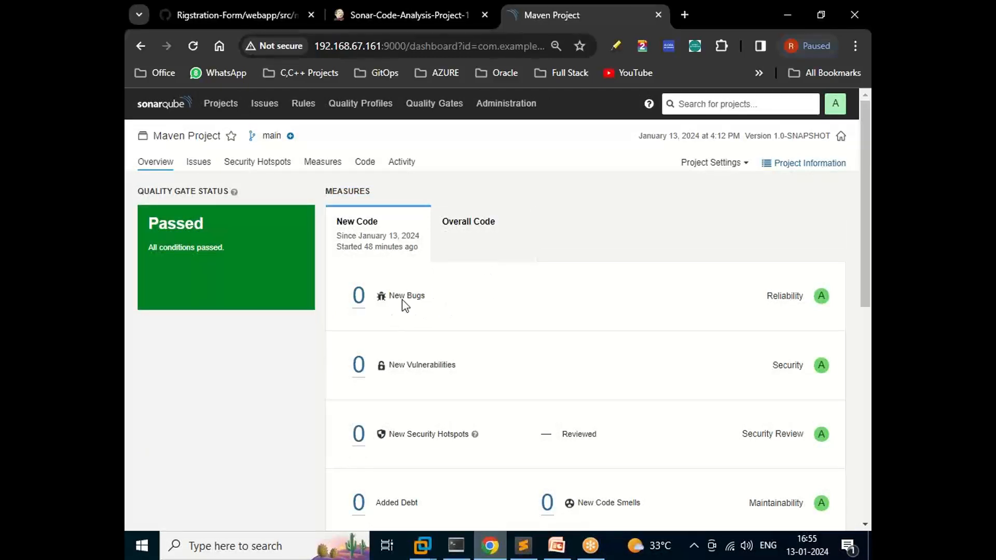
pyautogui.click(478, 235)
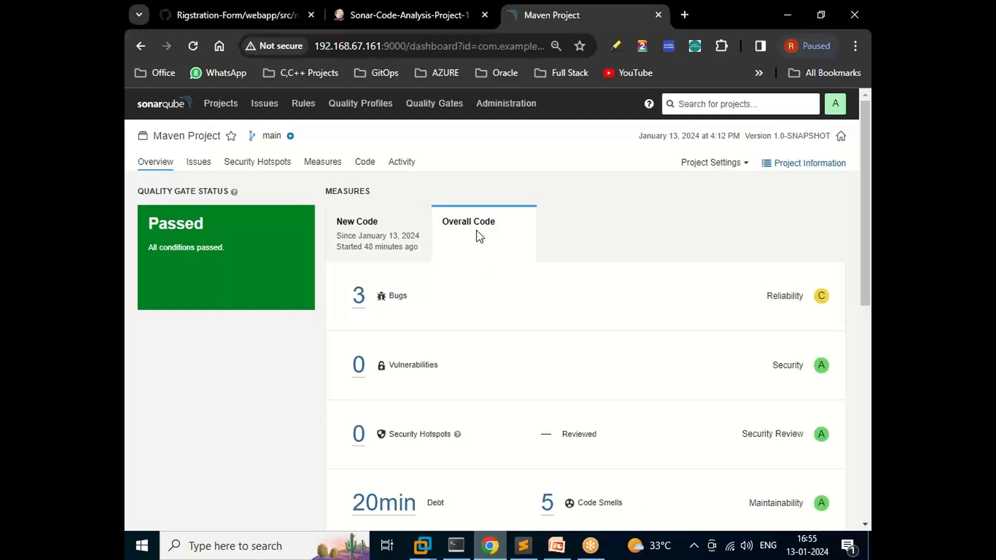
pyautogui.click(359, 302)
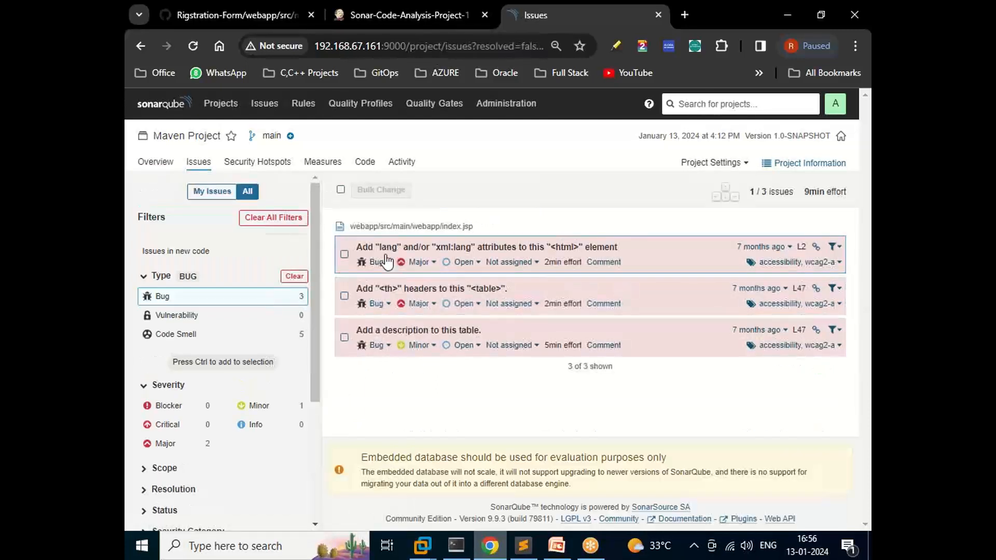